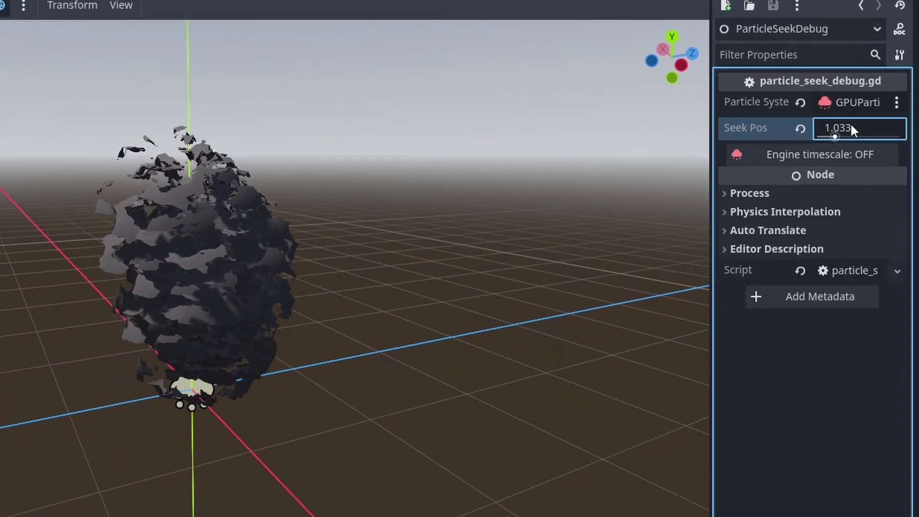
Step: Scrub the particles' Seek Pos to 2.7, turn off Emitting, and attach a new script
left_click_drag(850, 128, 913, 95)
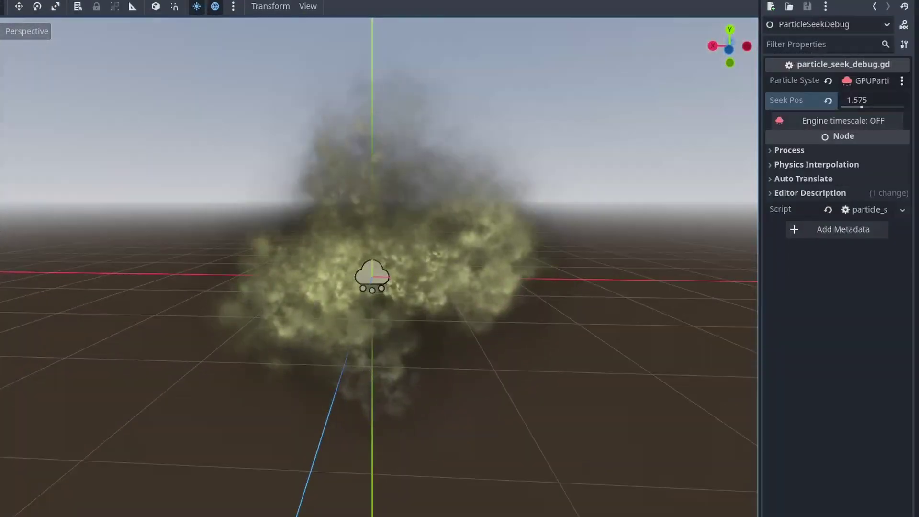
mouse_move(867, 97)
left_mouse_down()
mouse_move(874, 101)
mouse_move(852, 107)
left_mouse_up()
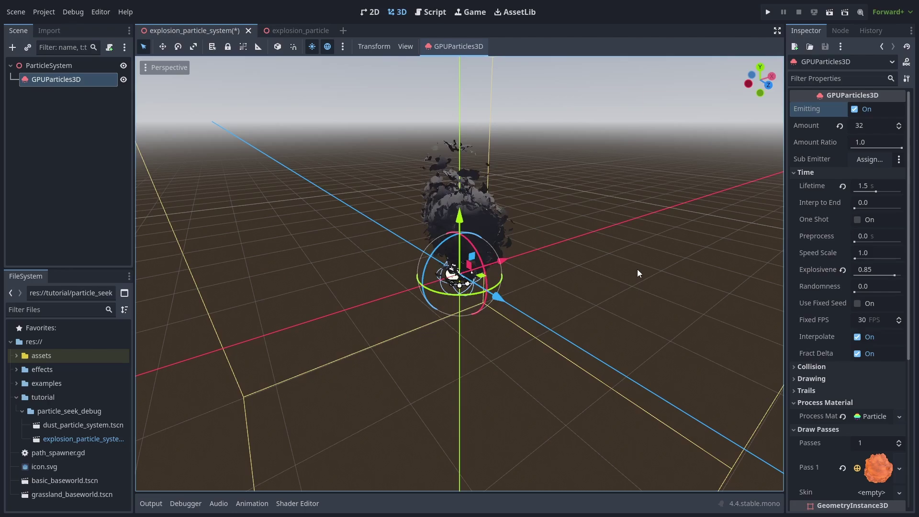
left_click(855, 109)
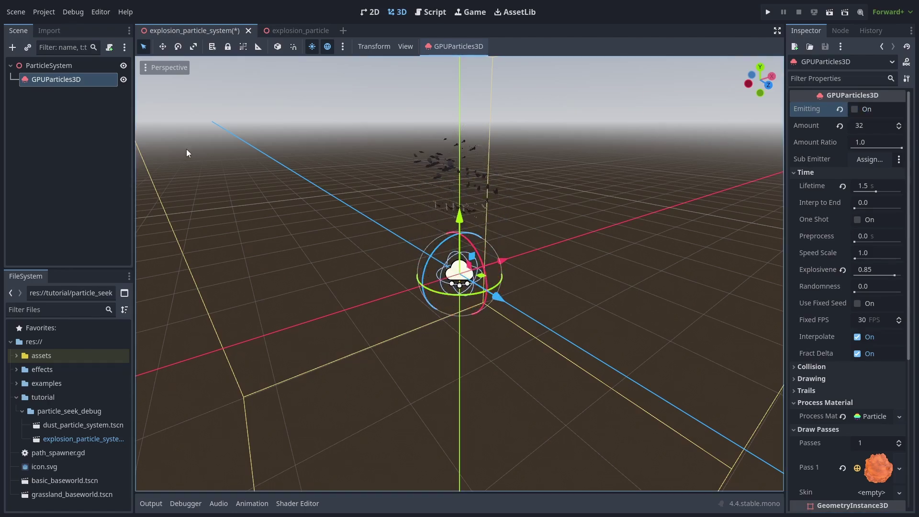
left_click(109, 47)
type("ple_debug")
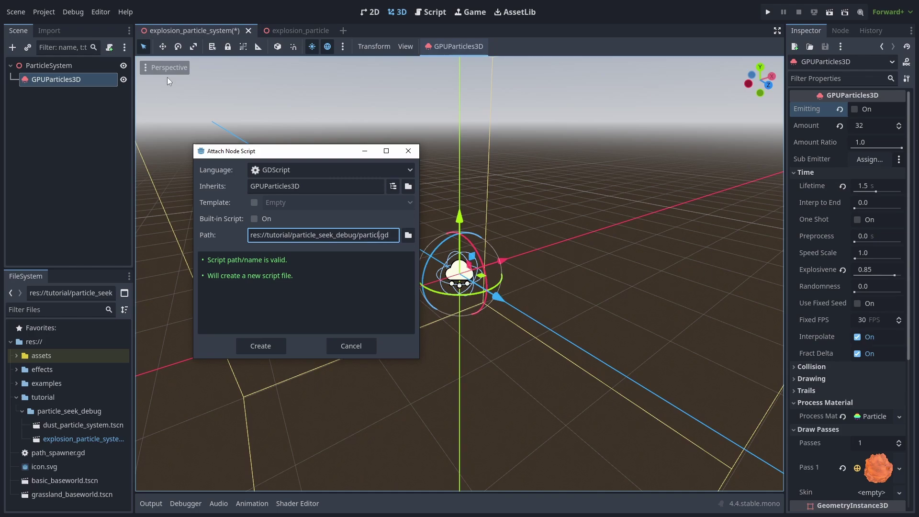
key("Return")
key("Return")
key("Up")
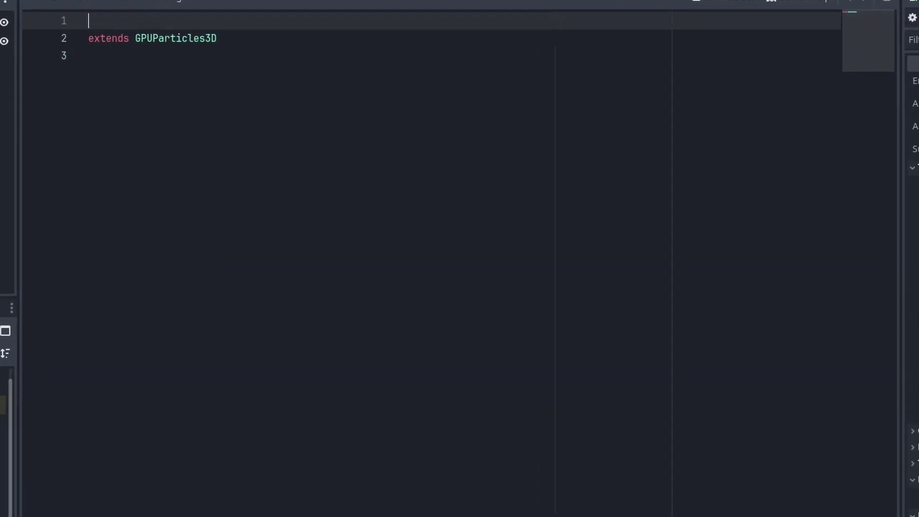
type("@too")
key("Return")
key("Down")
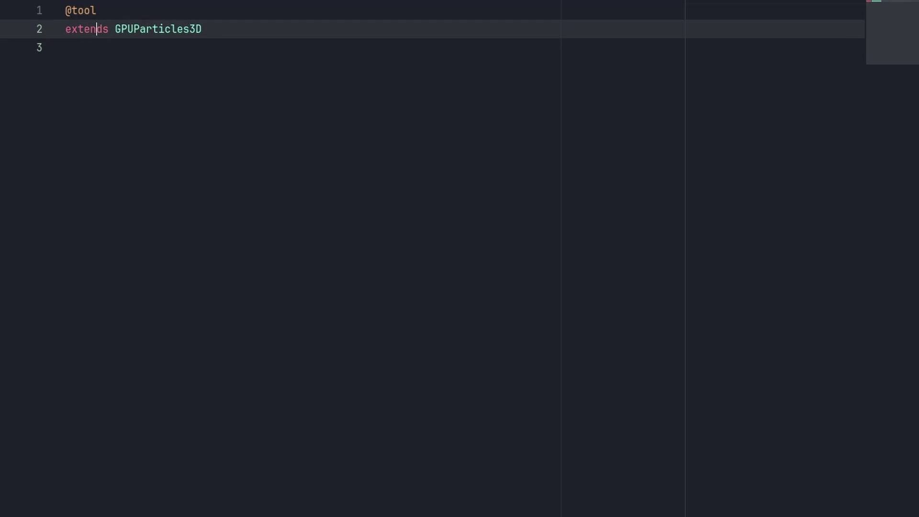
Step: Declare an exported seek_pos float whose setter assigns val and calls request_particles_process(seek_pos)
key("Down")
key("Return")
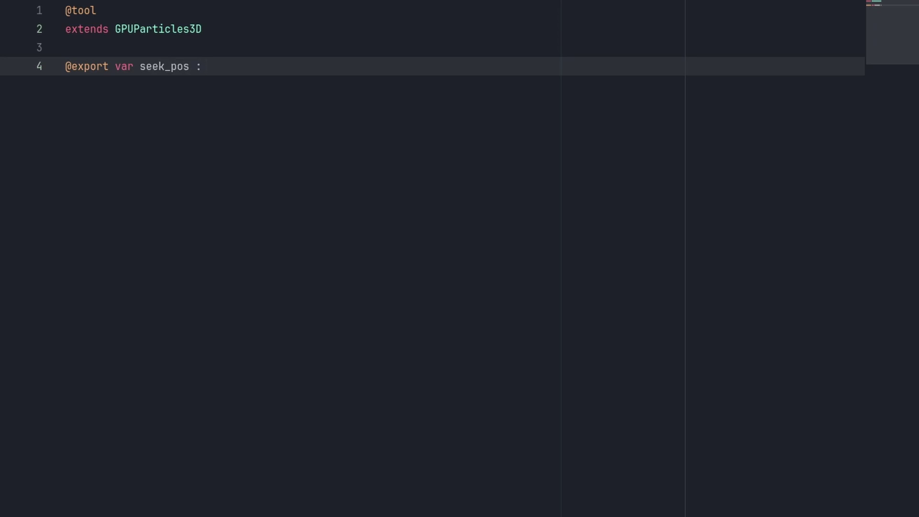
key("Return")
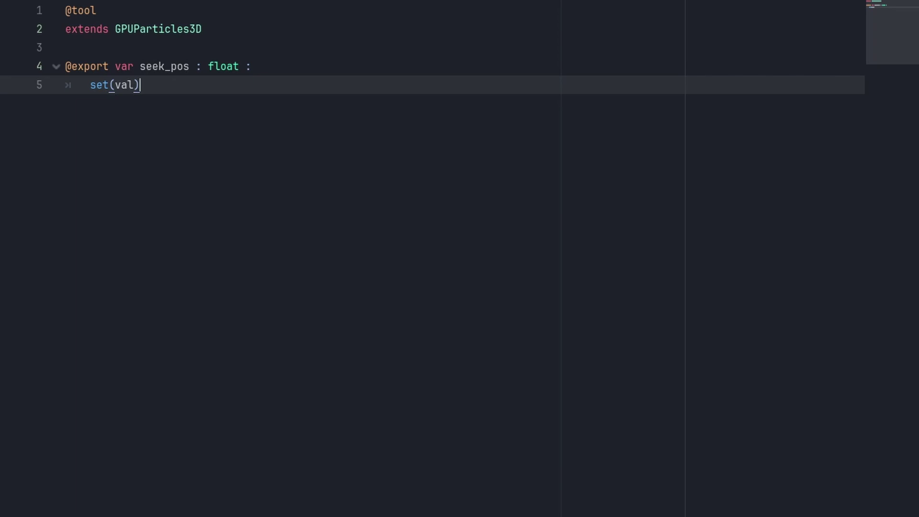
key("Return")
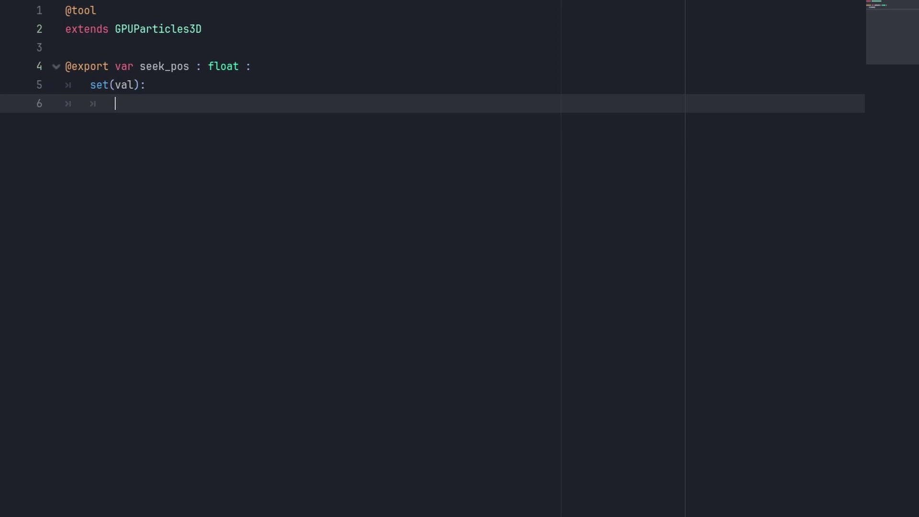
type("p")
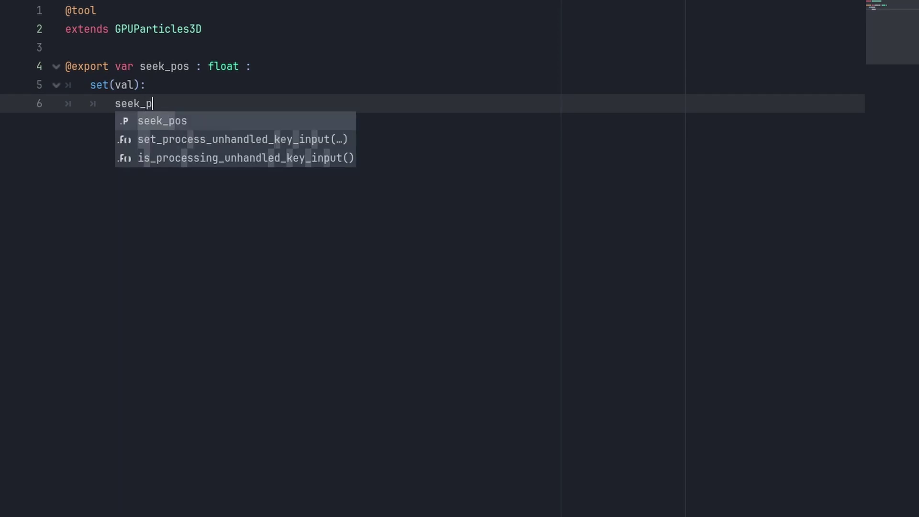
key("Return")
type("l")
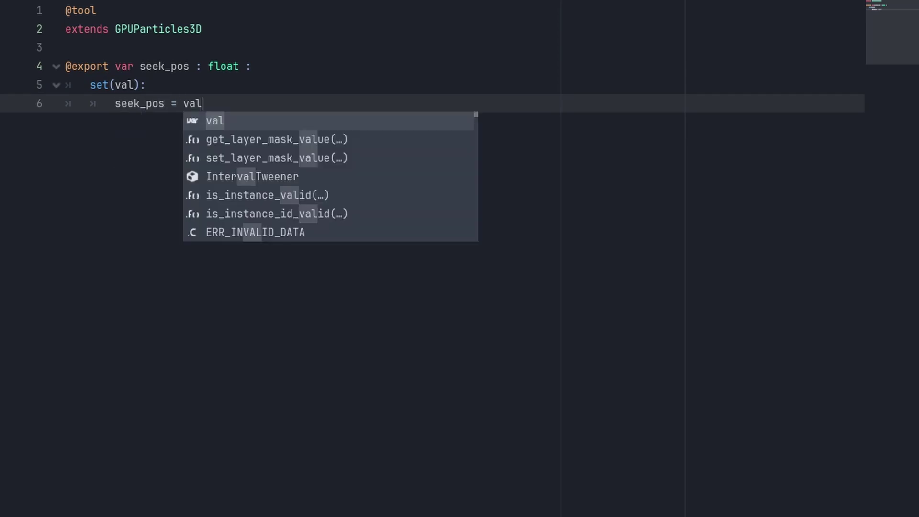
key("Return")
key("Return")
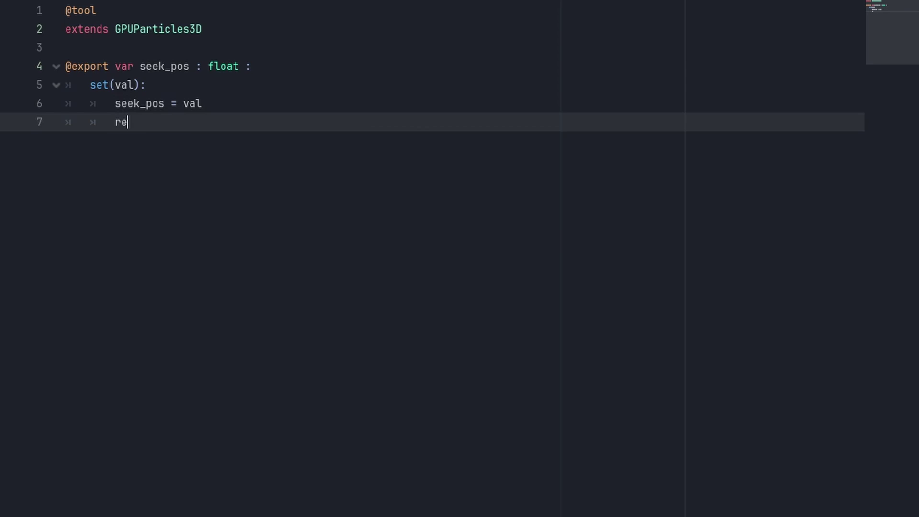
type("t_par")
key("Return")
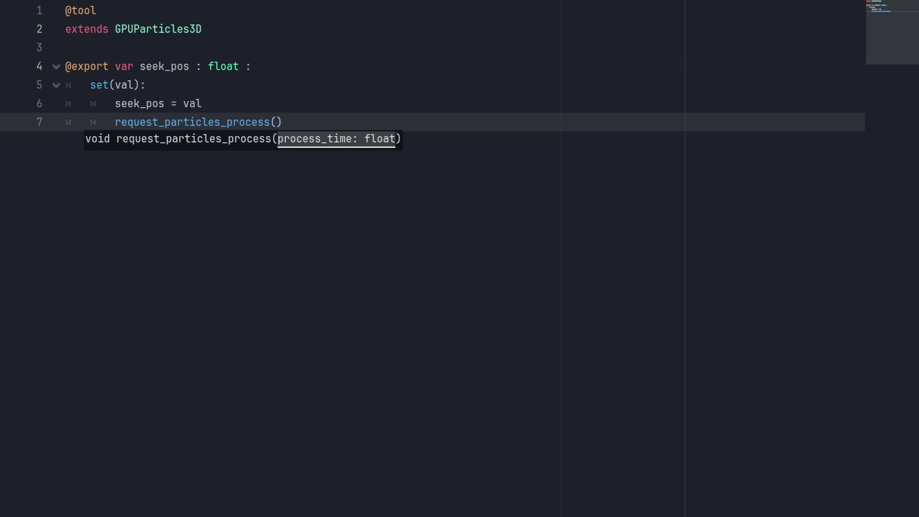
type("seek_p")
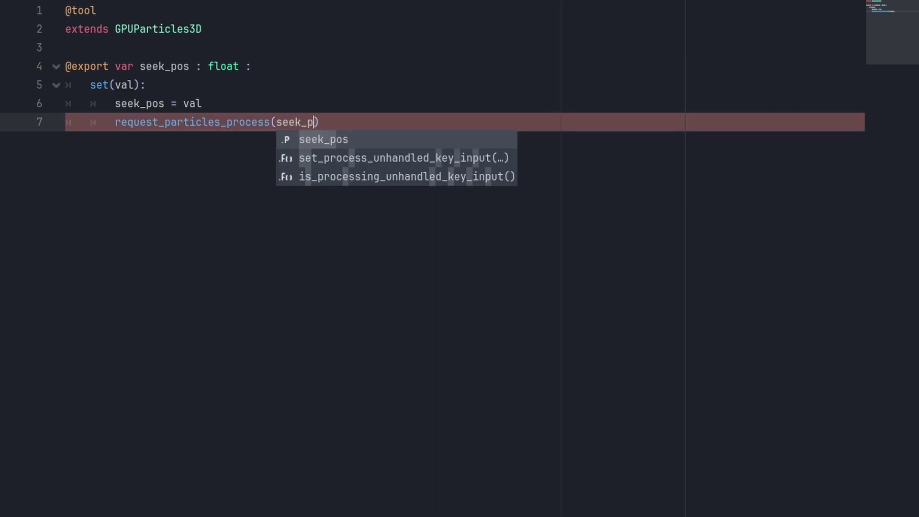
key("Return")
key("Right")
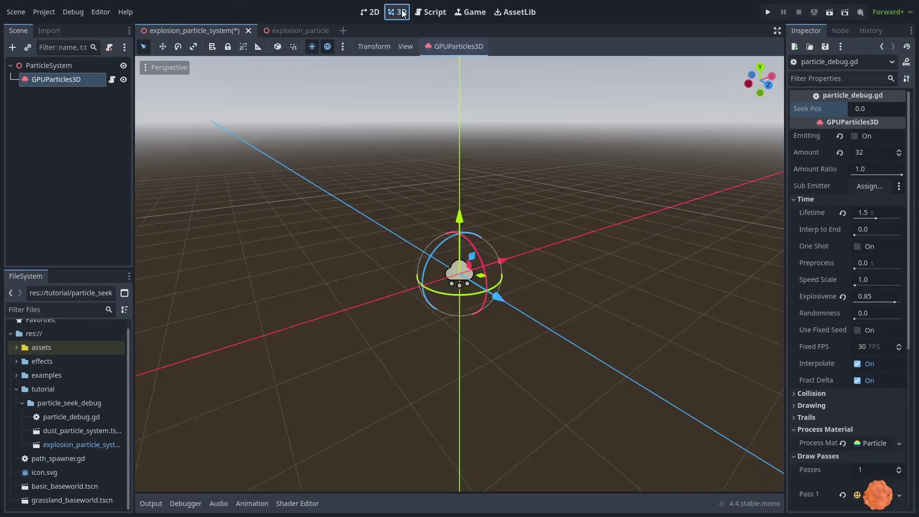
left_click(873, 110)
type("0.5")
key("Return")
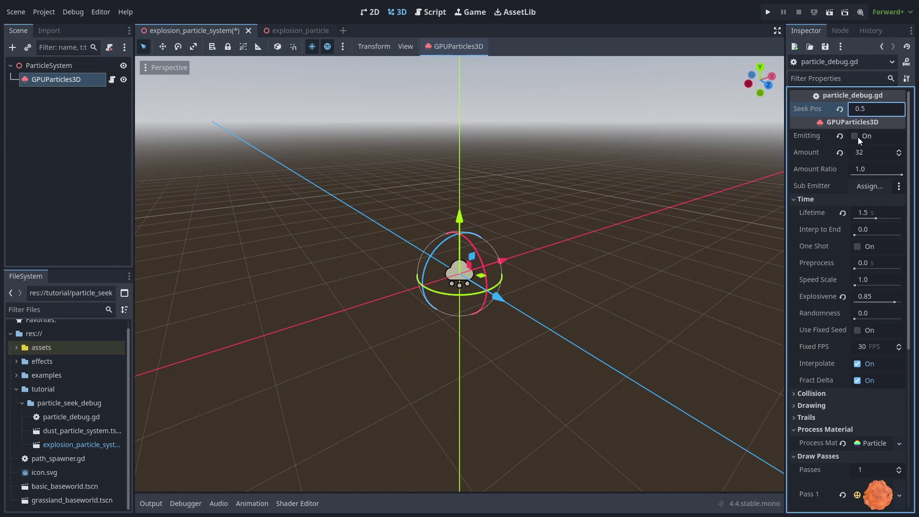
key("Tab")
left_click(874, 109)
type("0.6")
key("Tab")
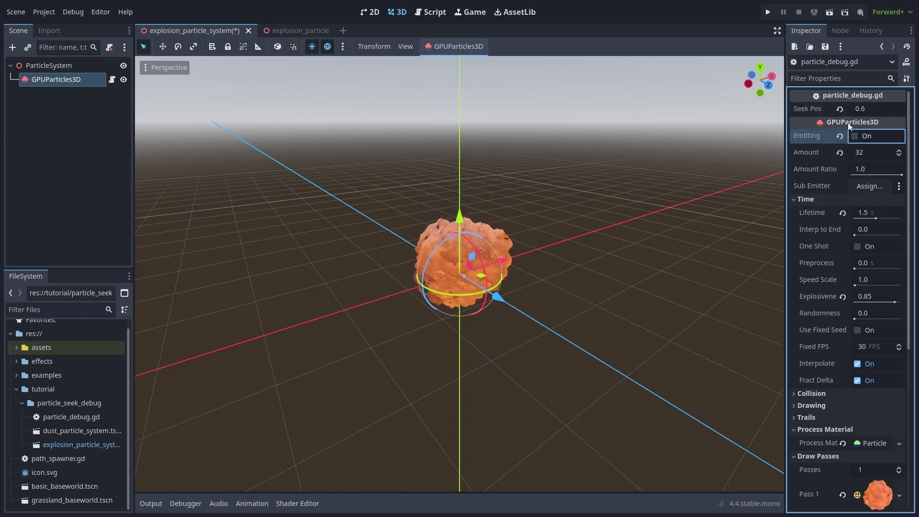
left_click(840, 109)
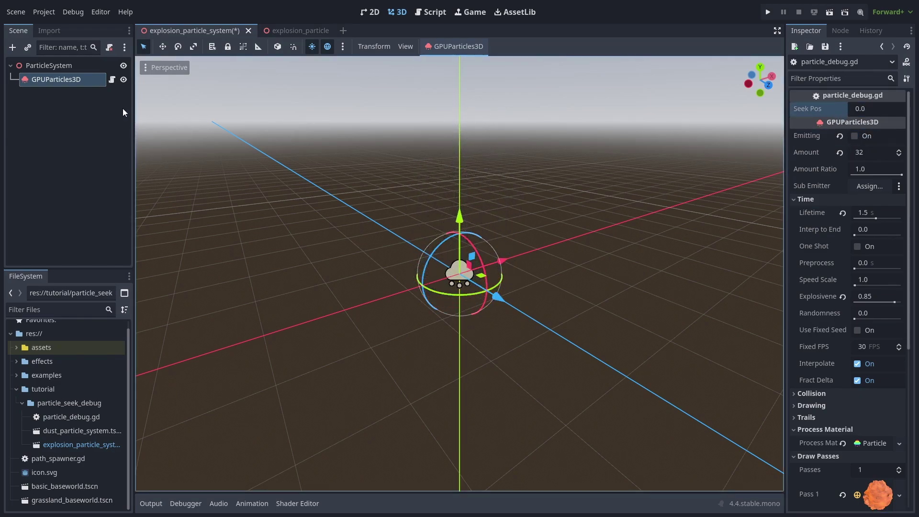
Step: Reload the saved explosion scene, discarding unsaved changes
left_click(20, 15)
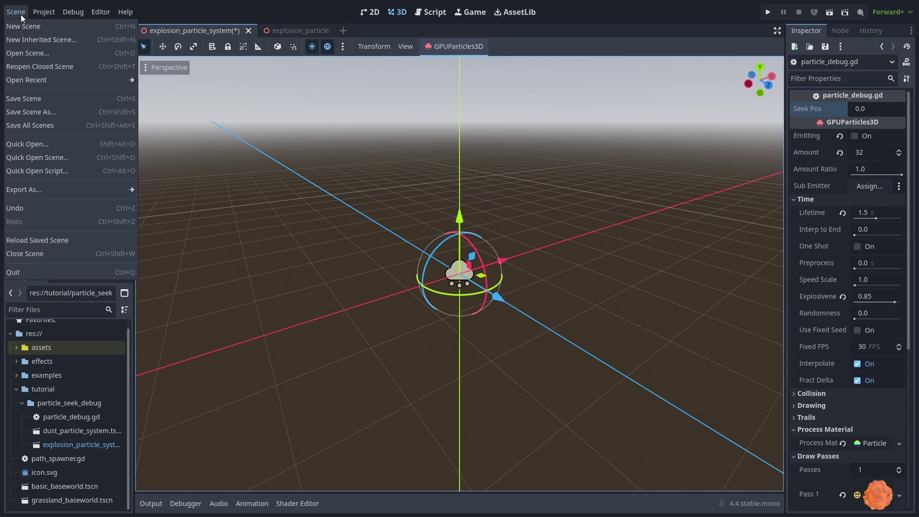
left_click(72, 239)
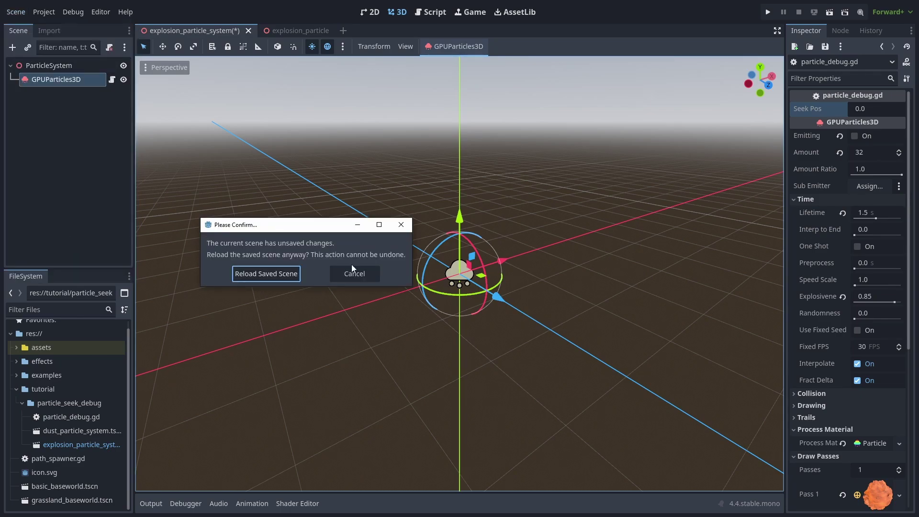
left_click(292, 279)
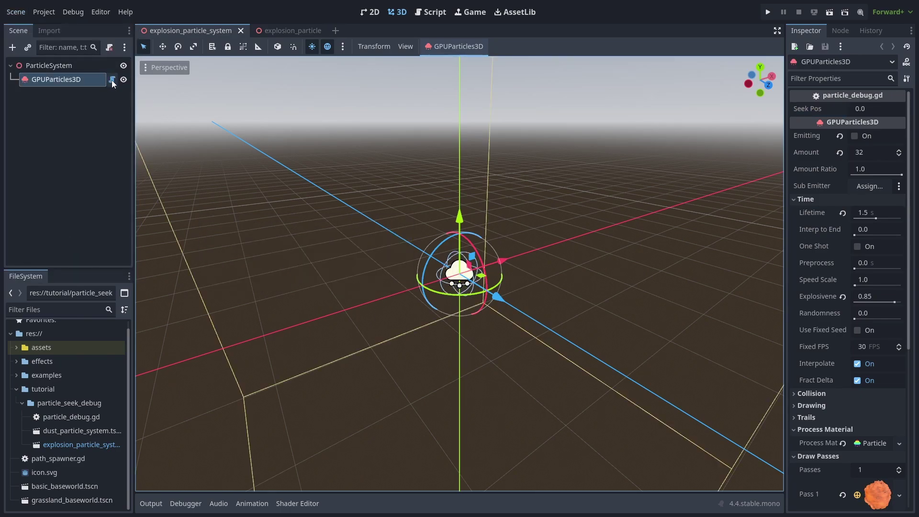
Step: Scrub Seek Pos, set it to 1.0, and turn off Emitting
mouse_move(861, 108)
left_mouse_down()
mouse_move(879, 108)
mouse_move(855, 110)
mouse_move(869, 109)
left_mouse_up()
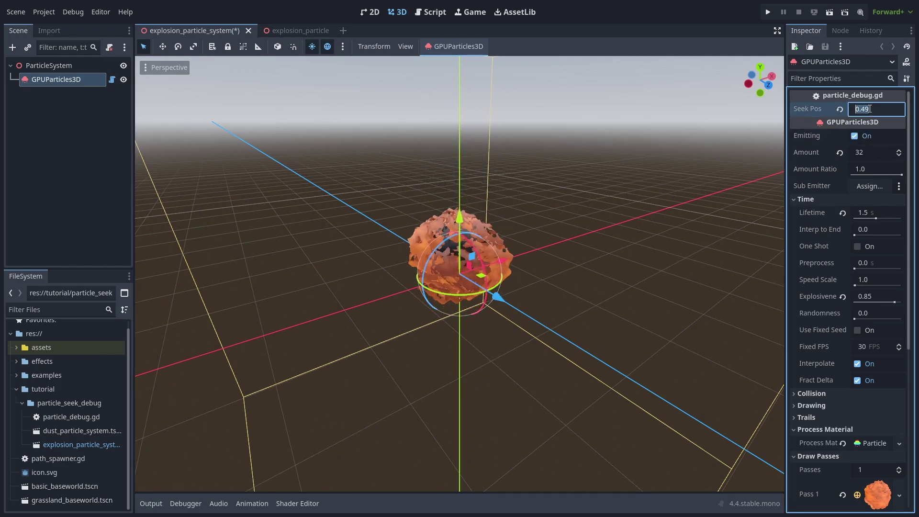
left_click(870, 108)
type("1.0")
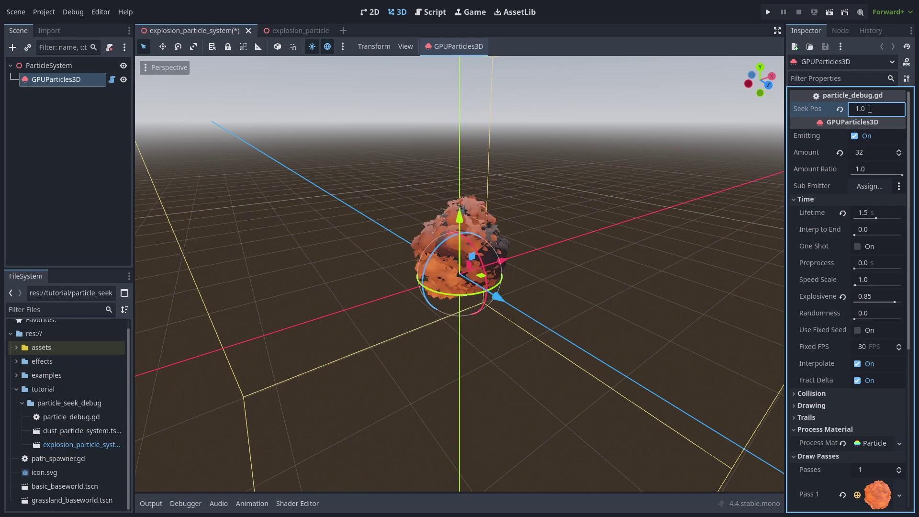
key("Return")
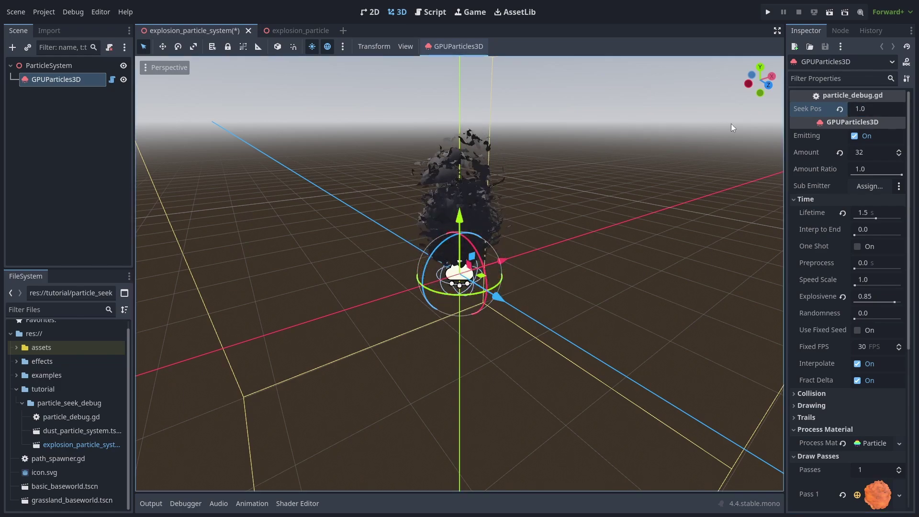
left_click(854, 136)
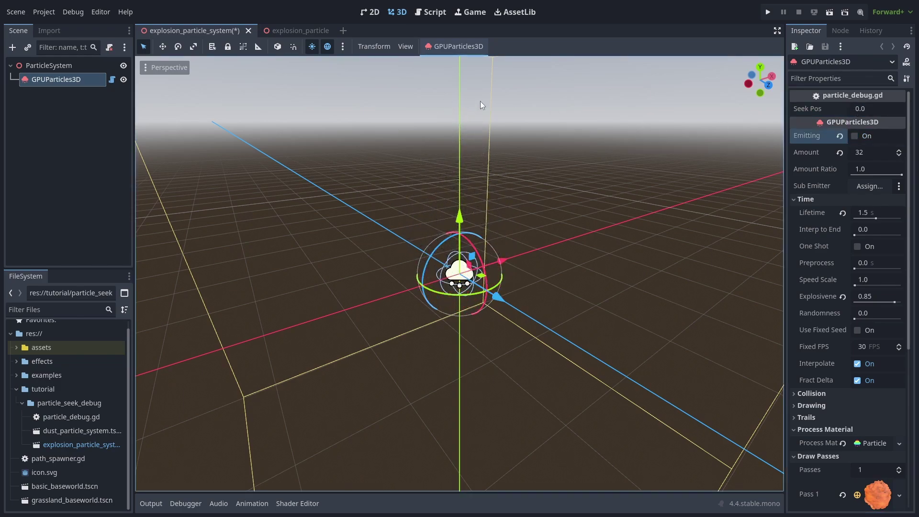
Step: In the seek_pos setter, add speed_scale = 0 and restart(true) before request_particles_process
left_click(113, 79)
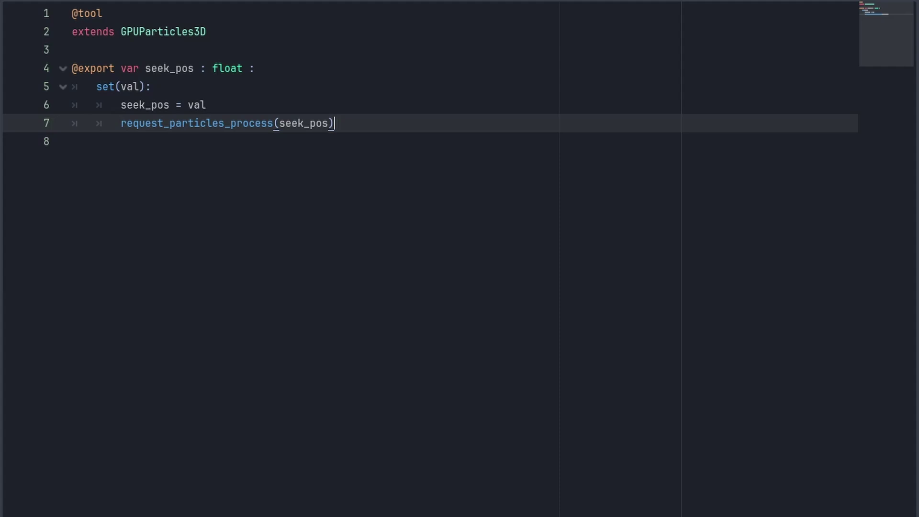
key("Up")
key("Return")
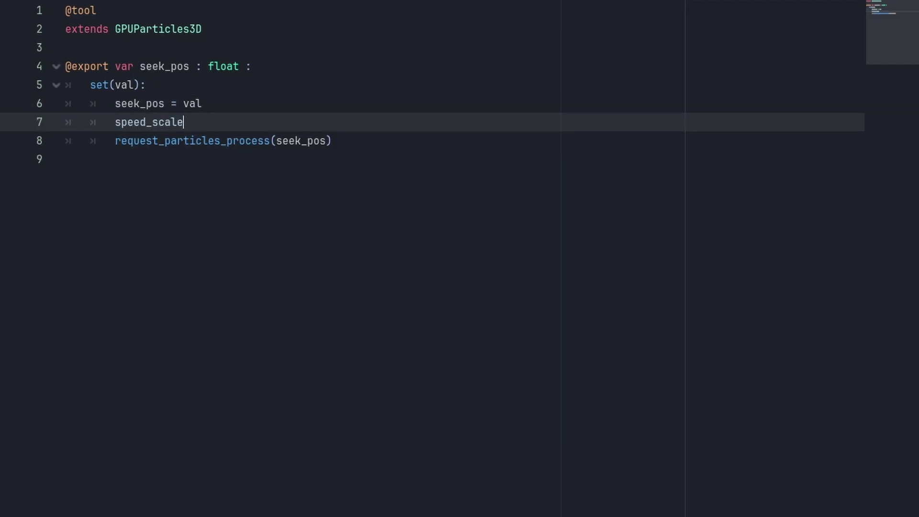
key("Return")
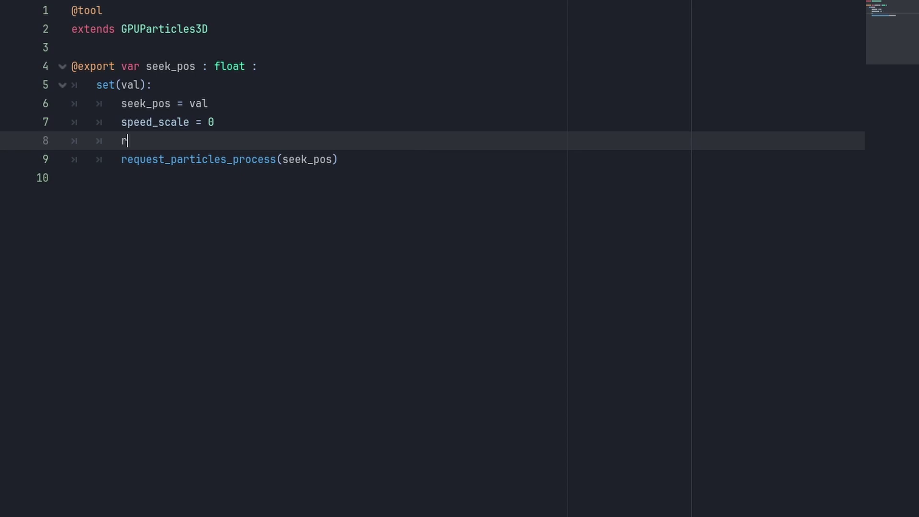
type("est")
key("Return")
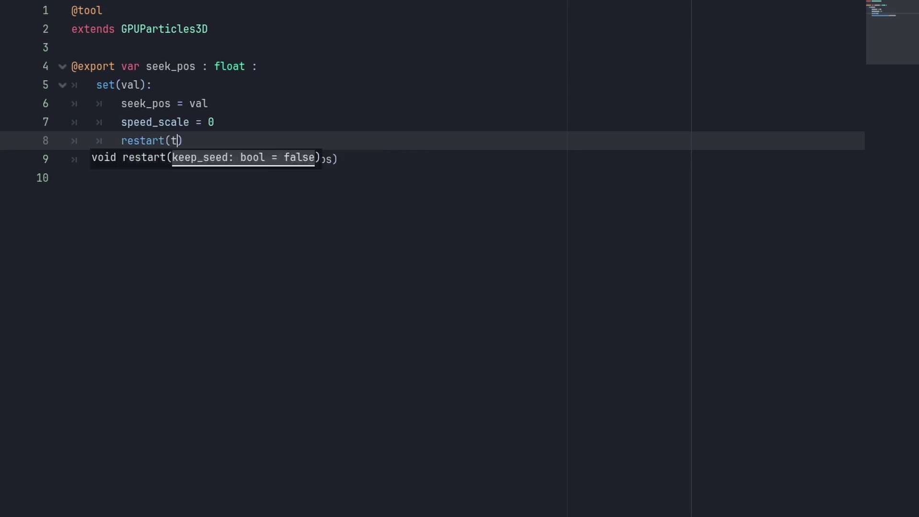
type("rue")
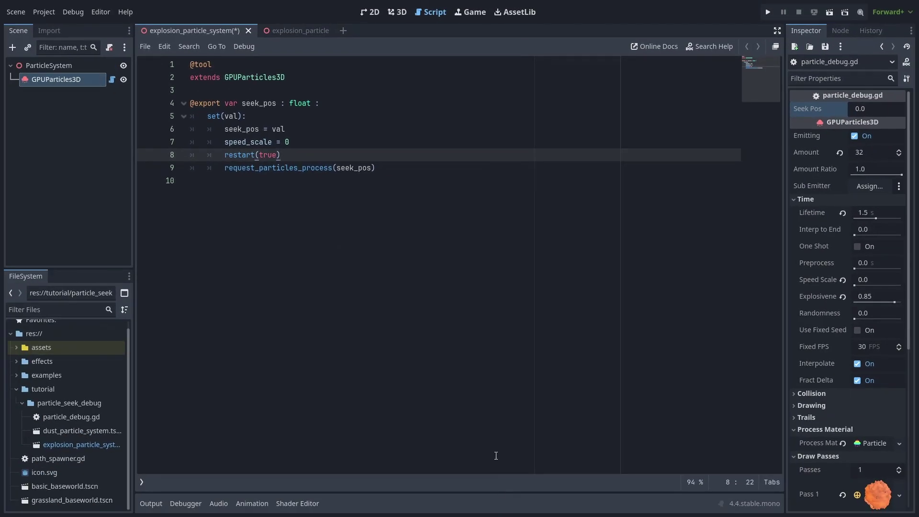
Step: In the 3D view, scrub the explosion's Seek Pos forward and back, settling at 0.69
left_click(398, 16)
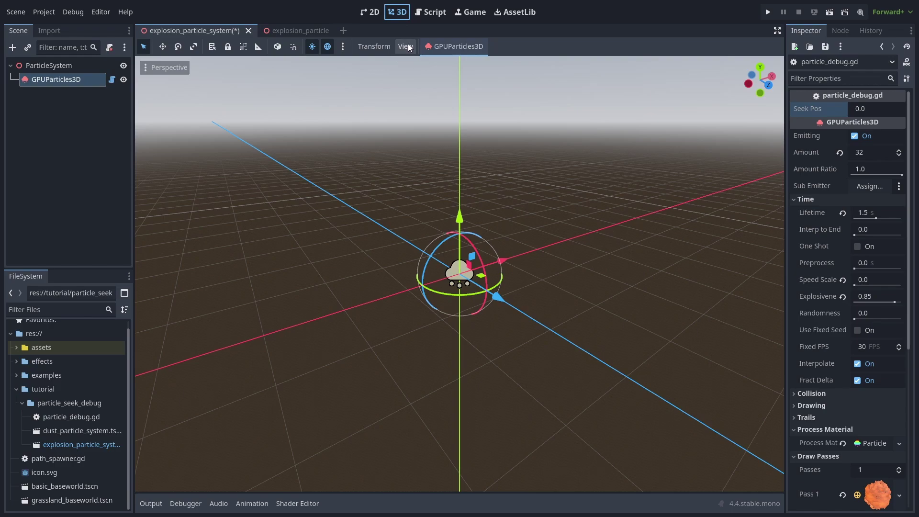
mouse_move(859, 111)
left_mouse_down()
mouse_move(891, 110)
mouse_move(868, 111)
left_mouse_up()
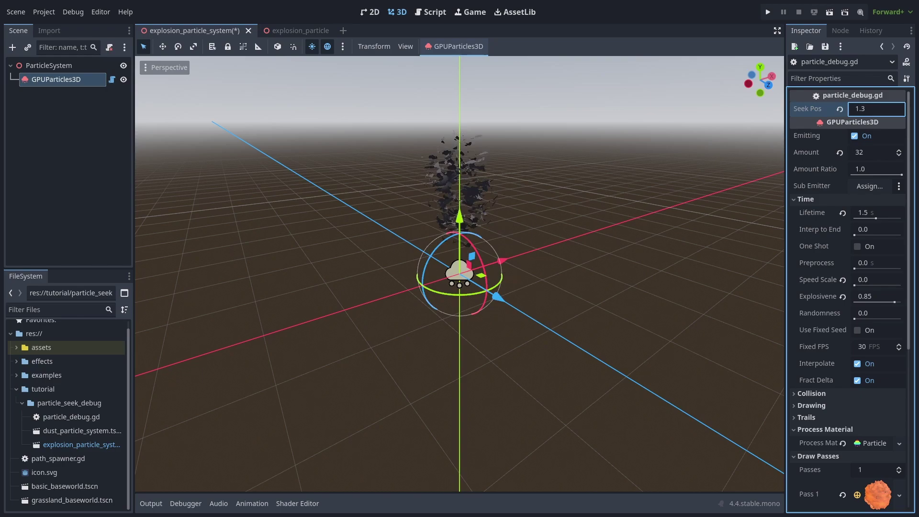
left_click_drag(869, 110, 858, 110)
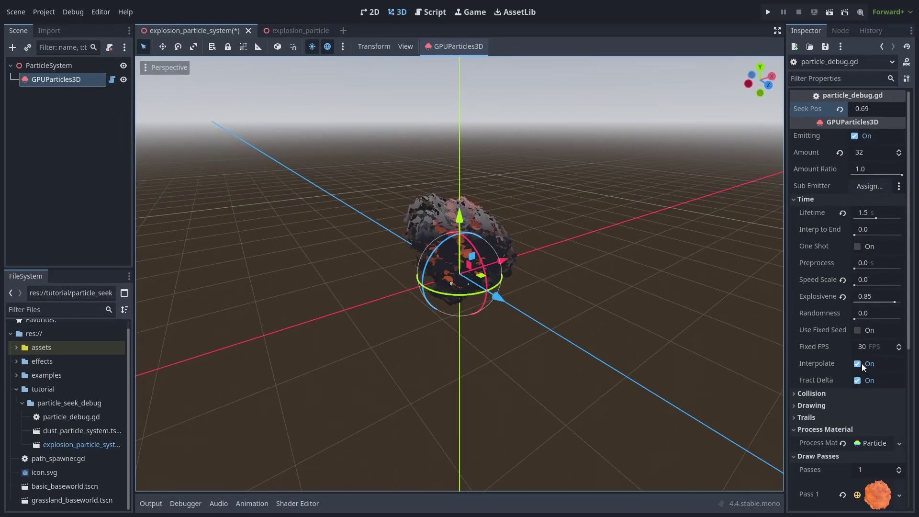
Step: On the dust particles, toggle Interpolate off, scrub Seek Pos forward, orbit, and re-enable Interpolate
left_click(861, 363)
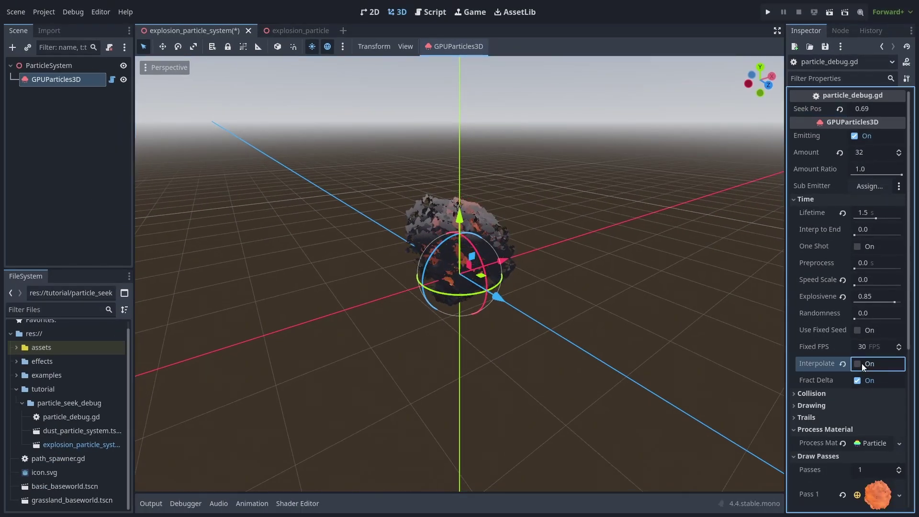
left_click_drag(874, 111, 897, 111)
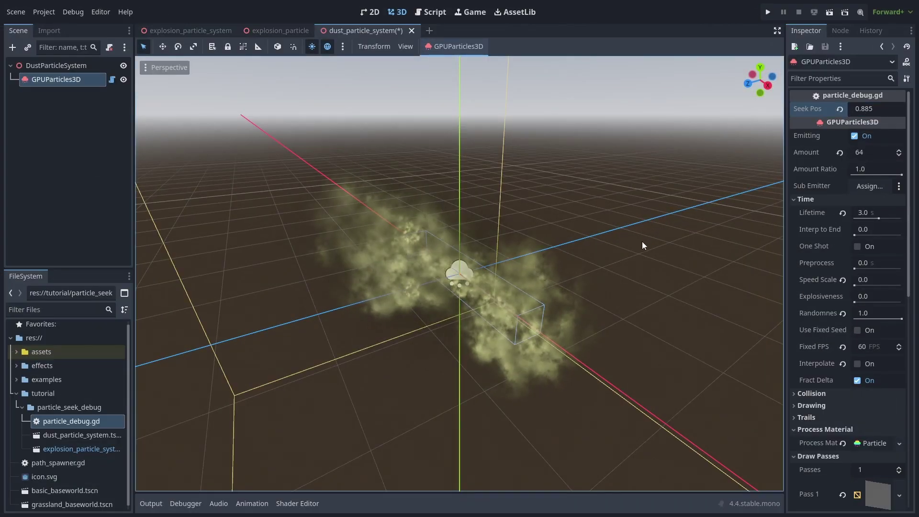
middle_click_drag(642, 241, 592, 244)
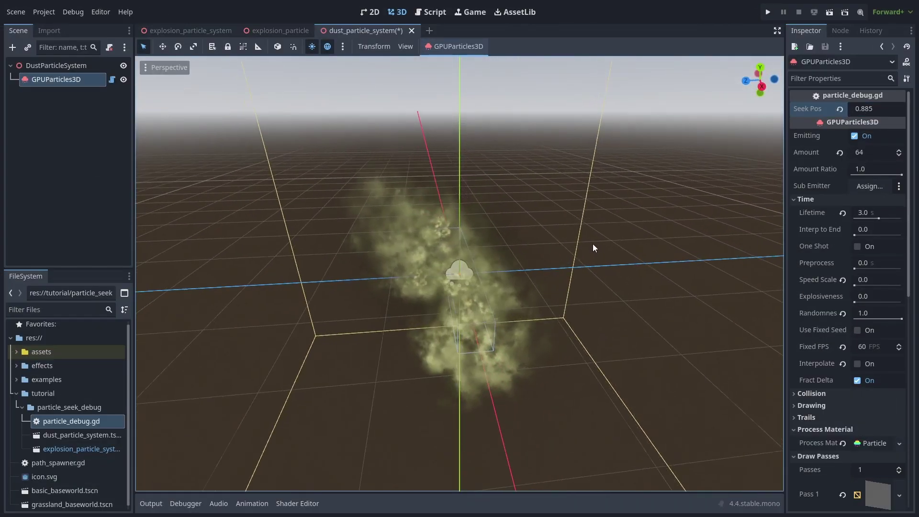
left_click(856, 363)
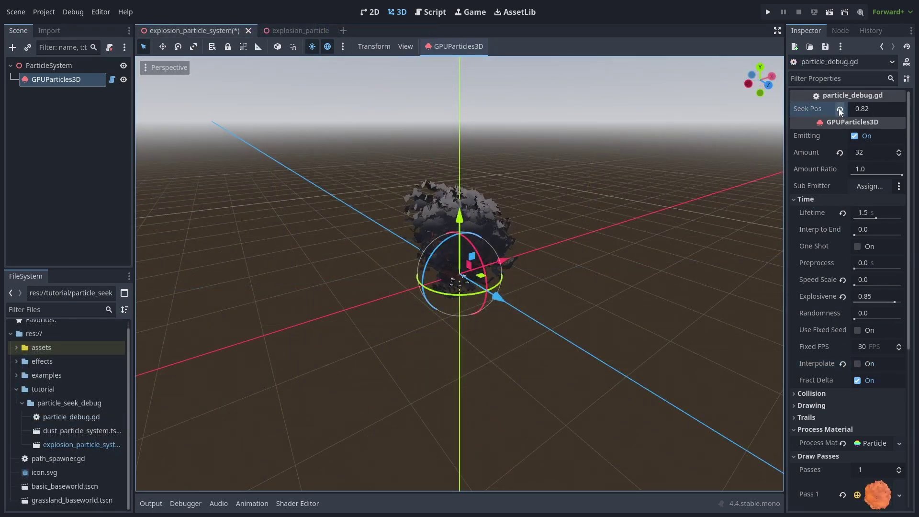
Step: Revert Seek Pos, inspect the explosion_particle rock mesh, then scrub explosion_particle_system forward
left_click(839, 108)
left_click(303, 31)
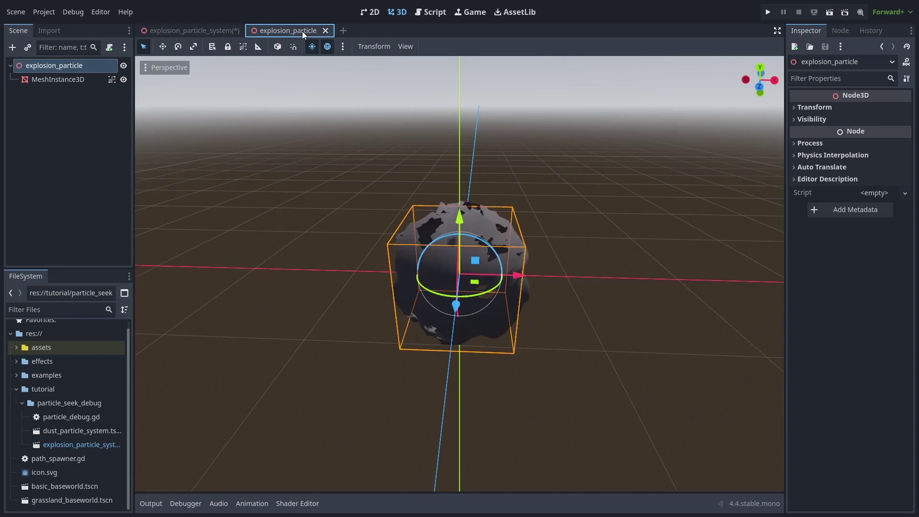
left_click(578, 277)
mouse_move(593, 284)
middle_mouse_down()
mouse_move(500, 261)
mouse_move(583, 285)
middle_mouse_up()
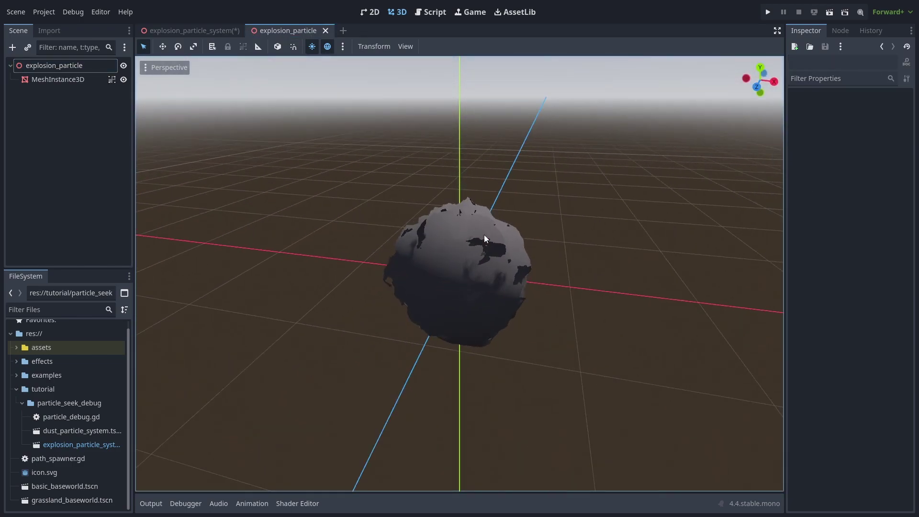
left_click(207, 29)
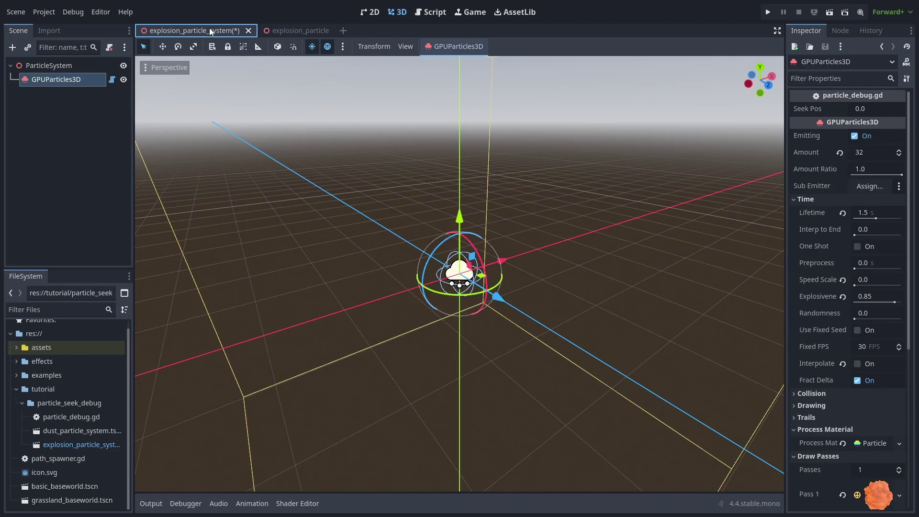
left_click_drag(862, 108, 879, 109)
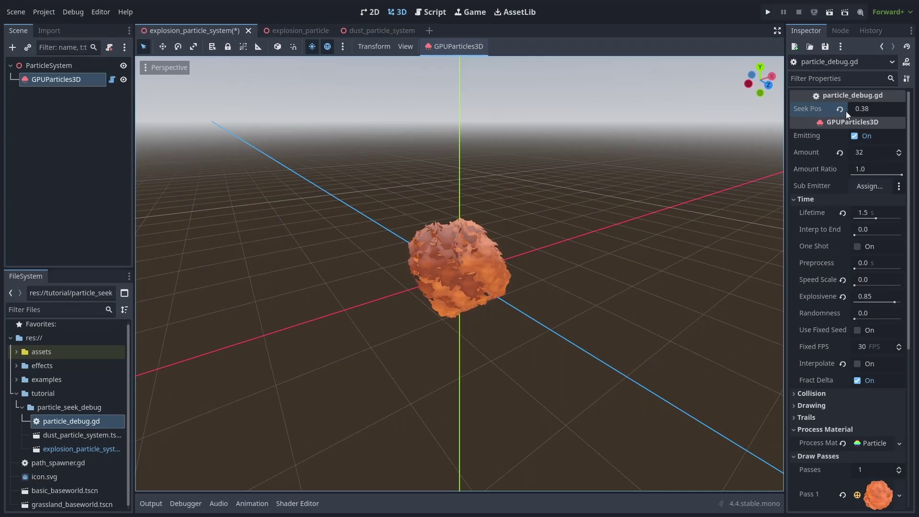
Step: Add an 'if val <= 0' branch setting seek_pos = 0 and emitting = false, plus Engine.time_scale = 0
left_click(846, 111)
key("Return")
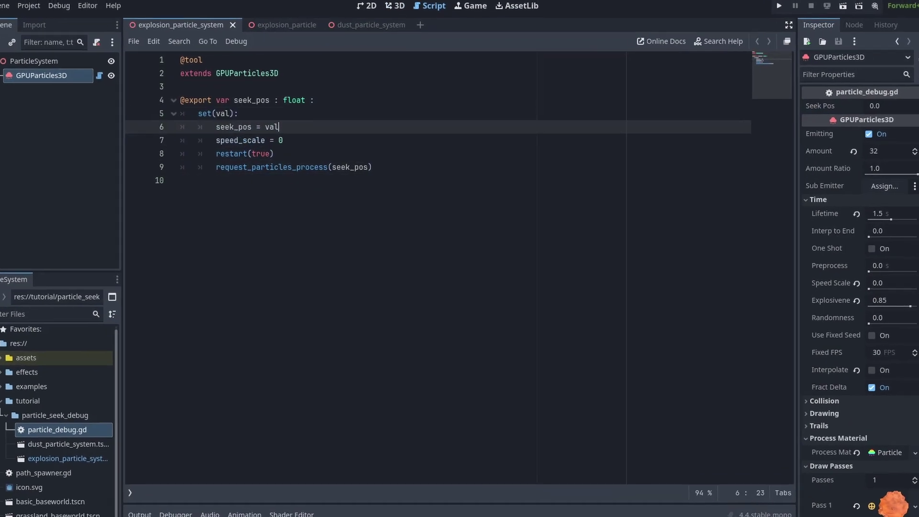
type("if val <")
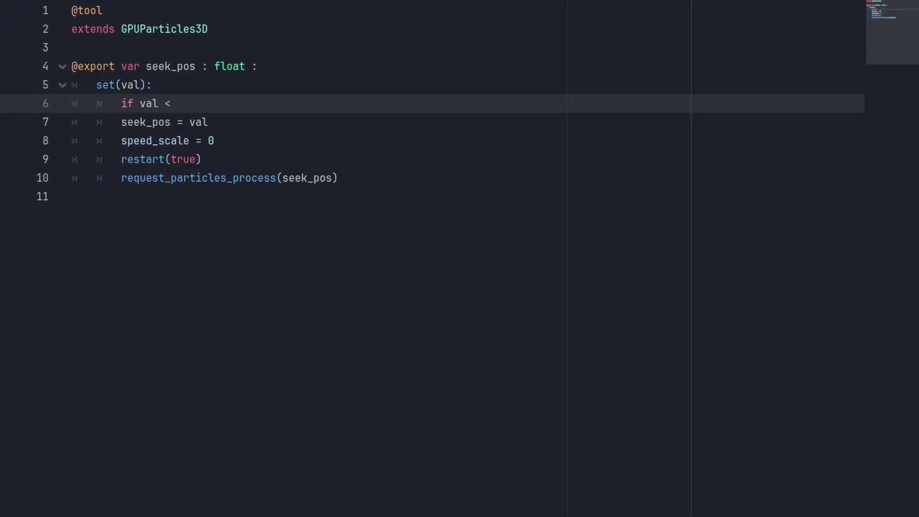
type("= 0:")
key("Return")
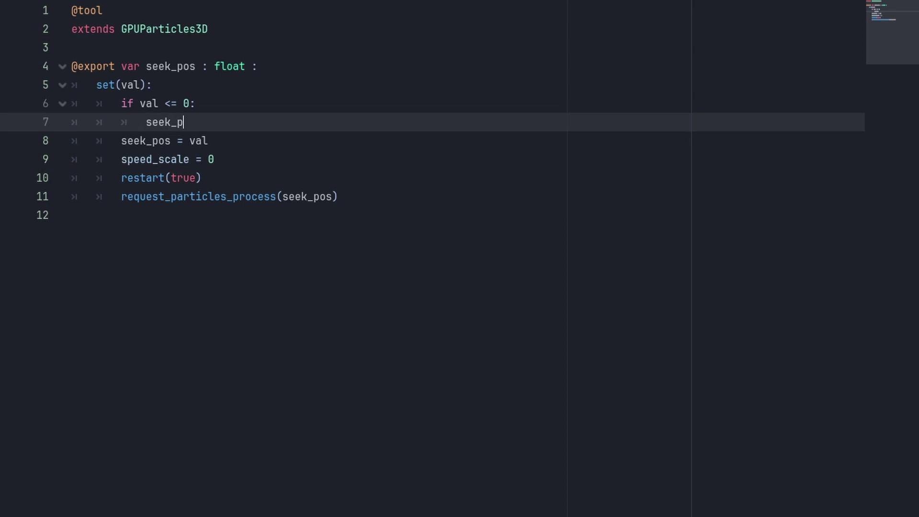
key("Return")
type("emitt")
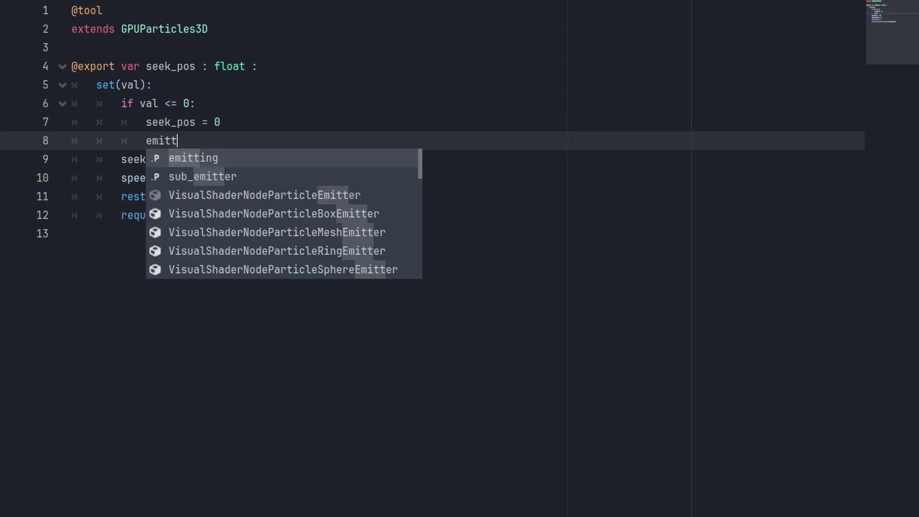
type("ing = false")
left_click(403, 206)
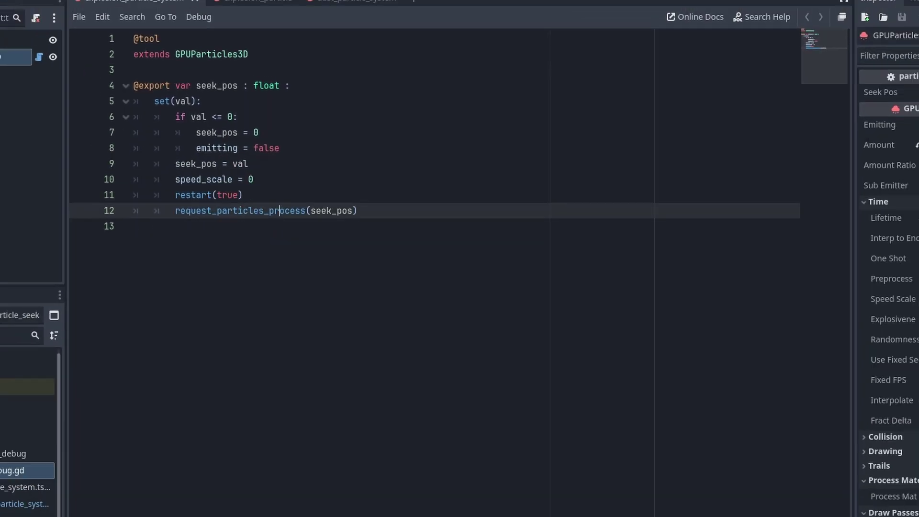
key("Return")
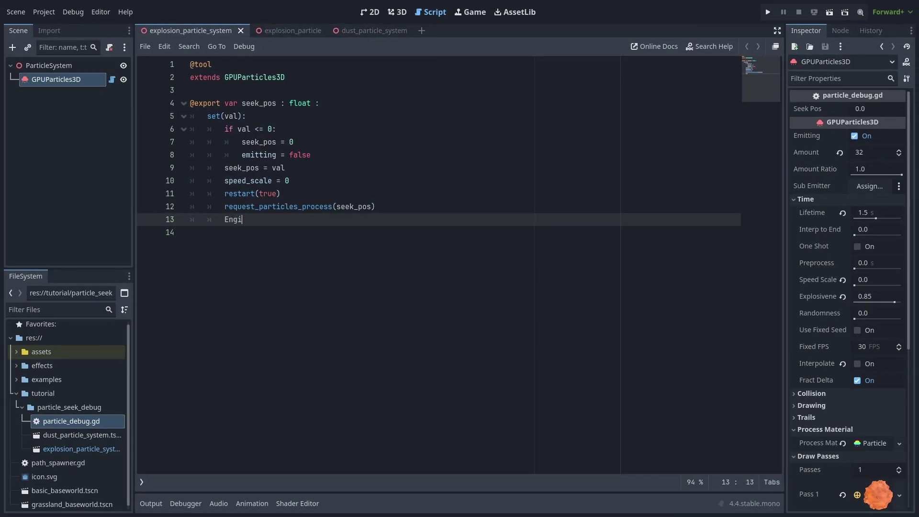
type("ne.time")
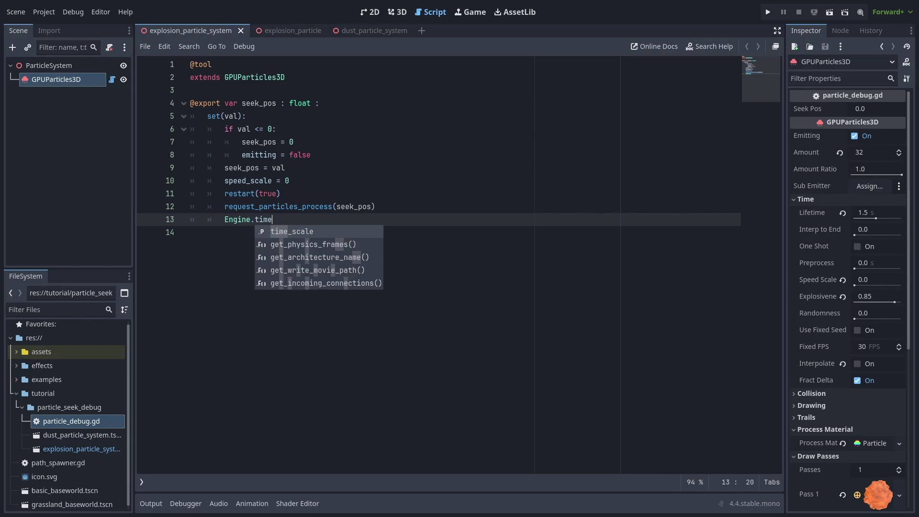
type("_scale = 0")
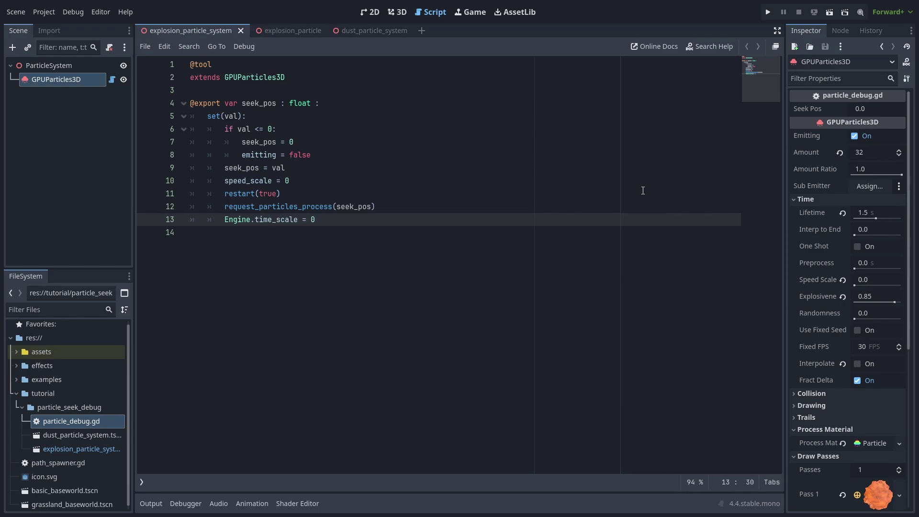
Step: Scrub and revert Seek Pos, change time_scale to 0.0000001, and orbit the explosion at 0.525
left_click(398, 12)
left_click_drag(867, 109, 891, 109)
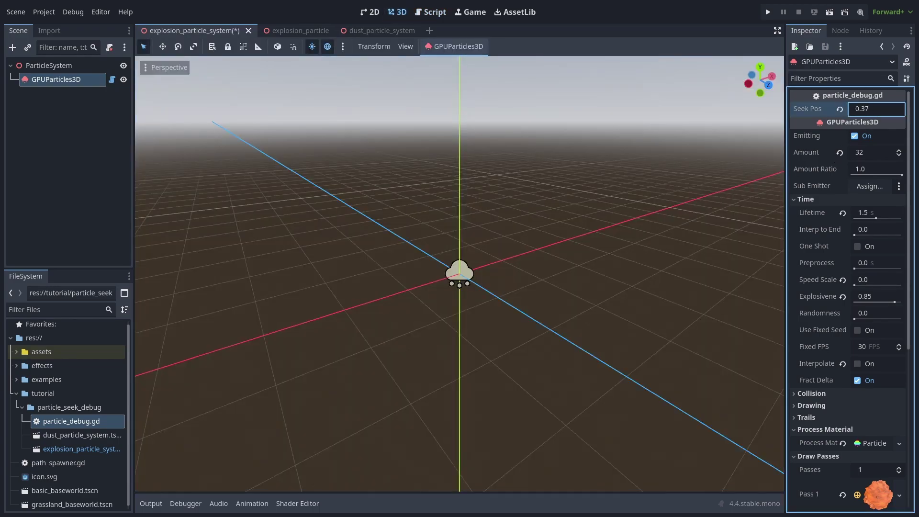
left_click(838, 109)
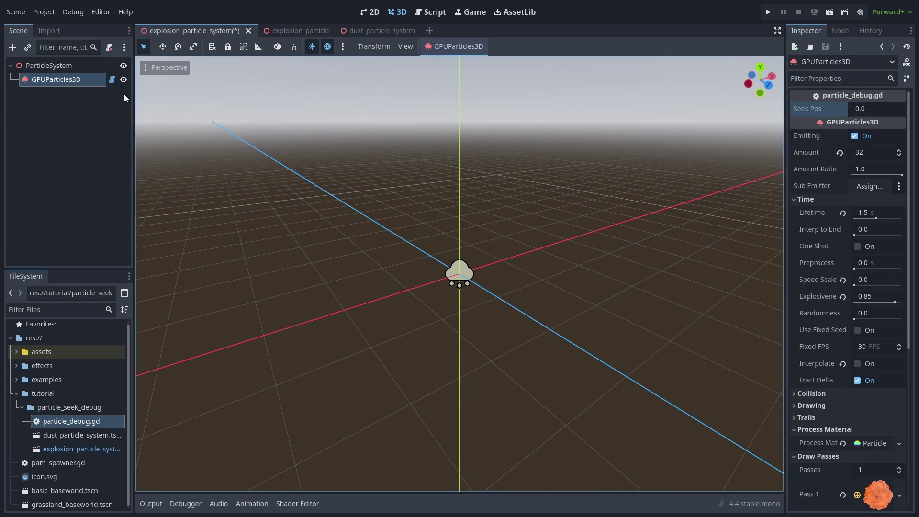
left_click(113, 81)
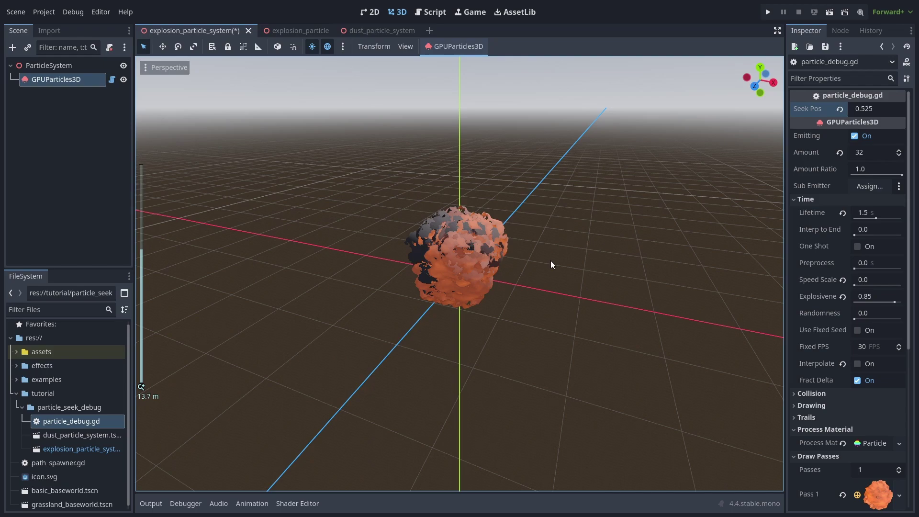
middle_click_drag(551, 262, 367, 224)
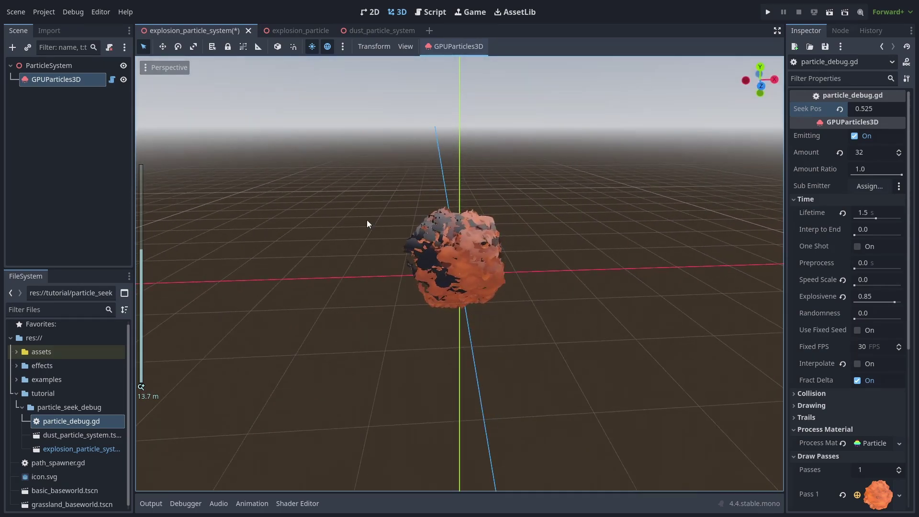
Step: Change Engine.time_scale to 1 in the setter and save the script
left_click(109, 81)
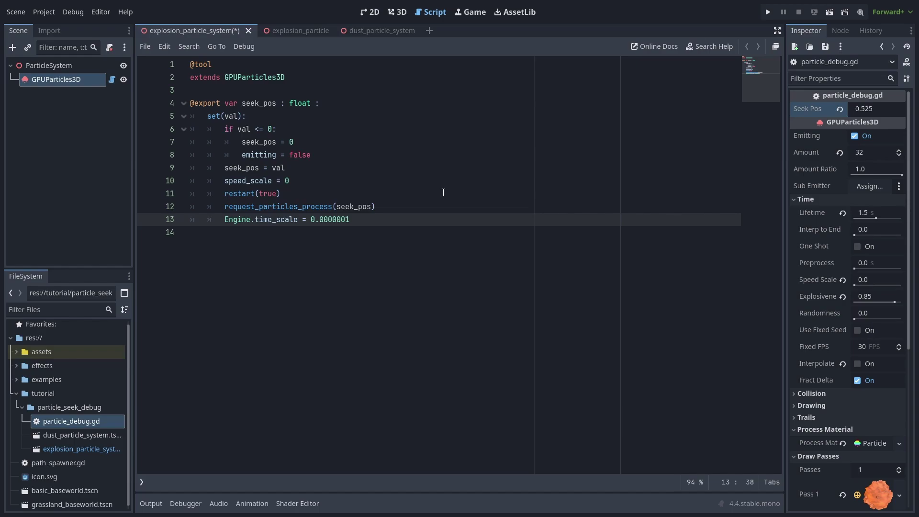
left_click_drag(334, 217, 350, 219)
type("1")
key("ctrl+s")
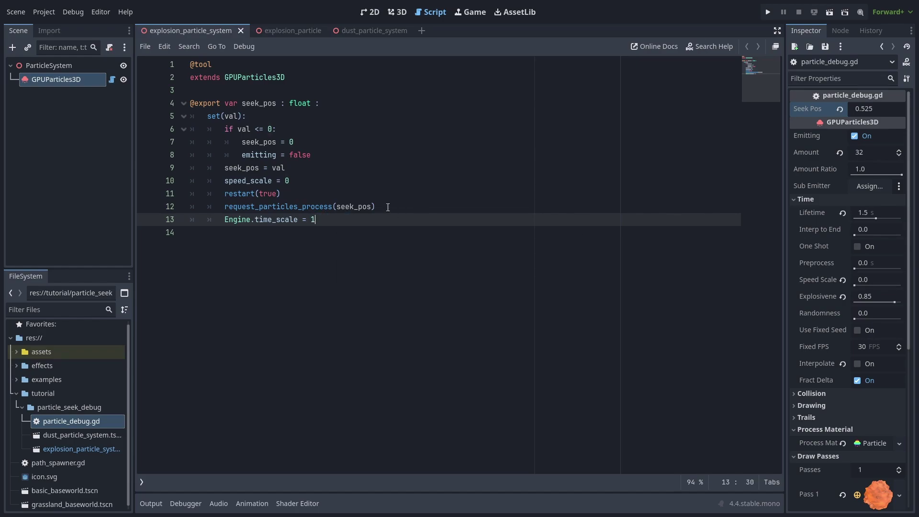
Step: Orbit around the explosion particles in the 3D view at Seek Pos 0.595
left_click(397, 12)
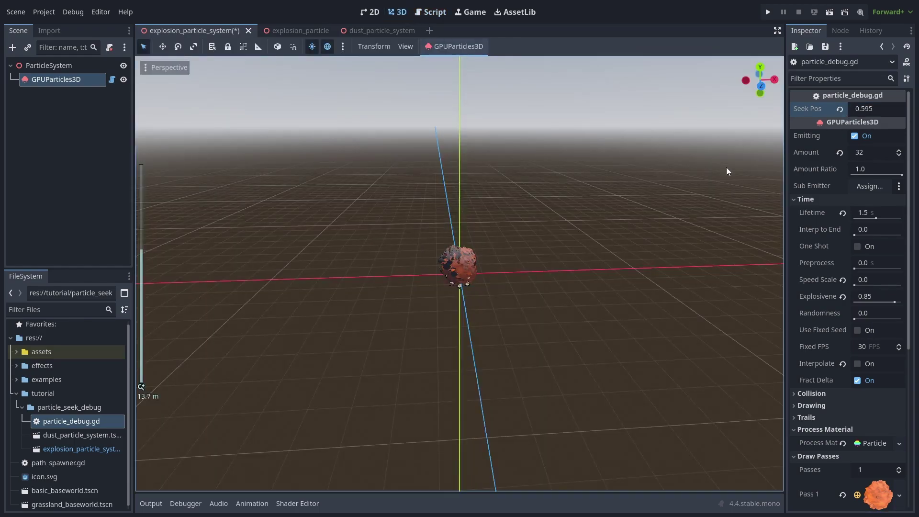
middle_click_drag(579, 250, 498, 264)
scroll(498, 263, "up", 5)
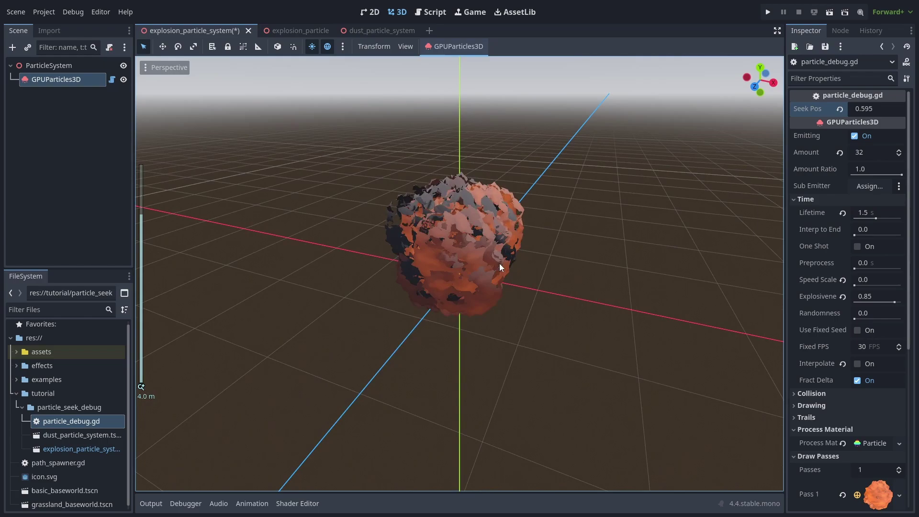
middle_click_drag(558, 242, 496, 106)
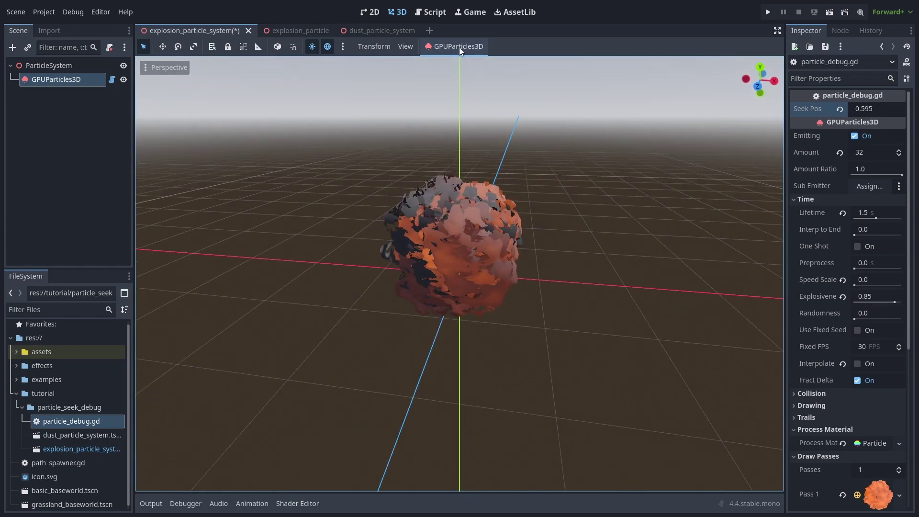
Step: Save the 0.0001 time-scale setter and add reset_engine_speed() setting Engine.time_scale = 1
left_click(113, 79)
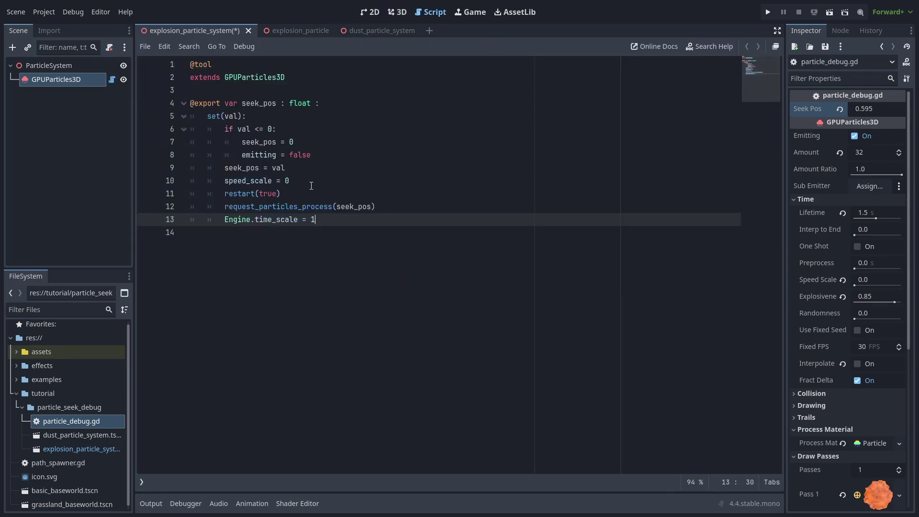
key("ctrl+s")
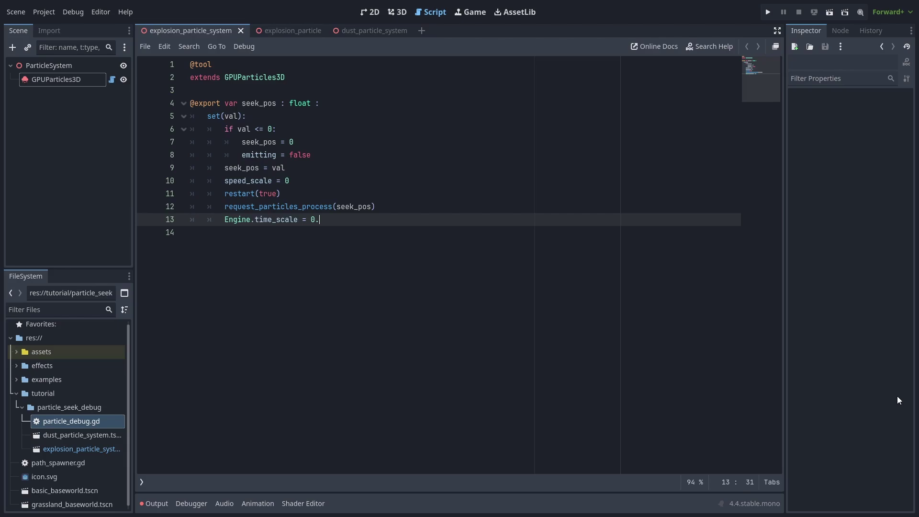
type("0")
type("001")
key("Return")
key("Return")
key("Return")
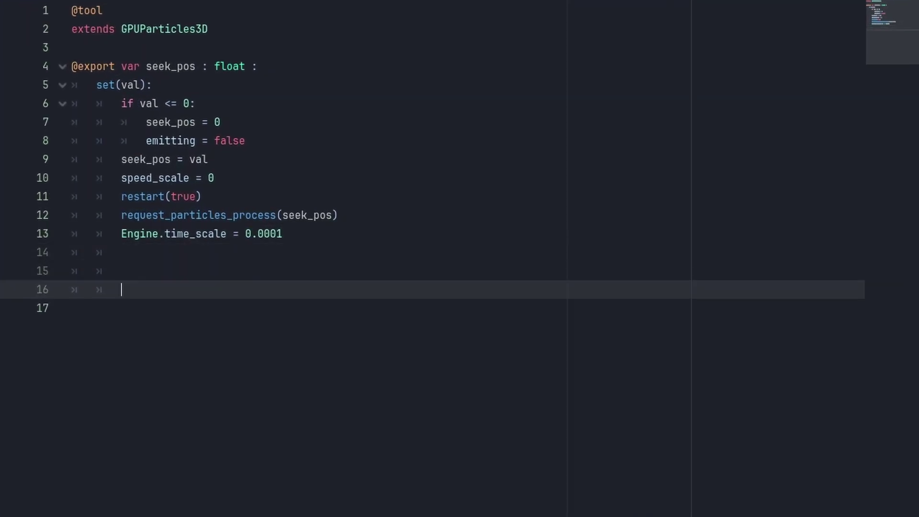
key("shift+Home")
type("fu")
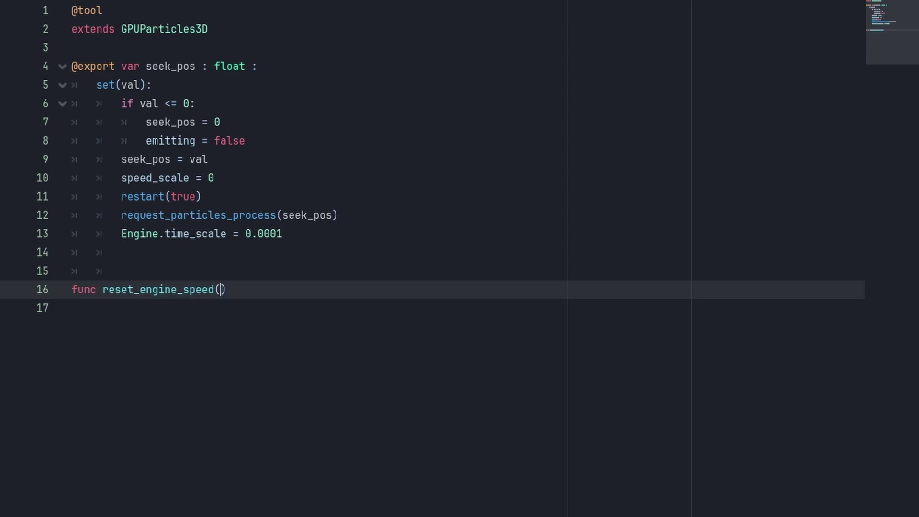
key("Return")
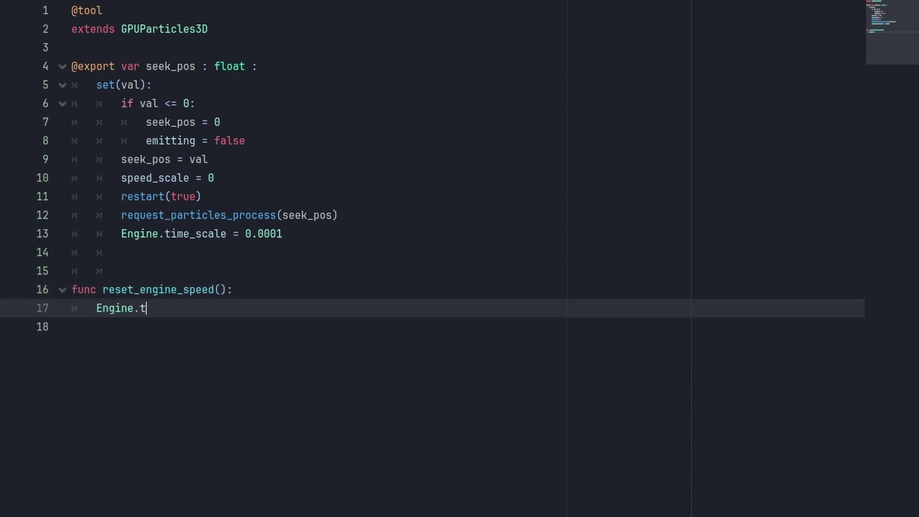
type("ime_")
key("Up")
key("Up")
key("Return")
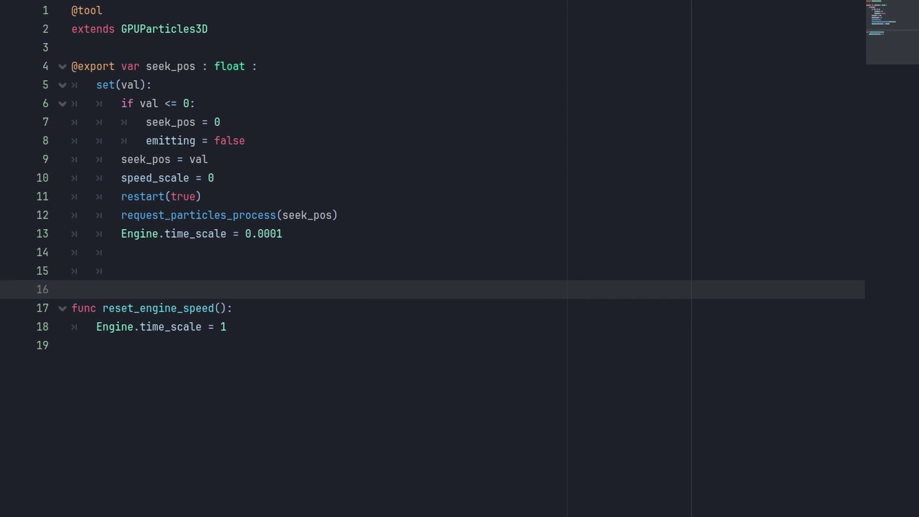
type("@export to")
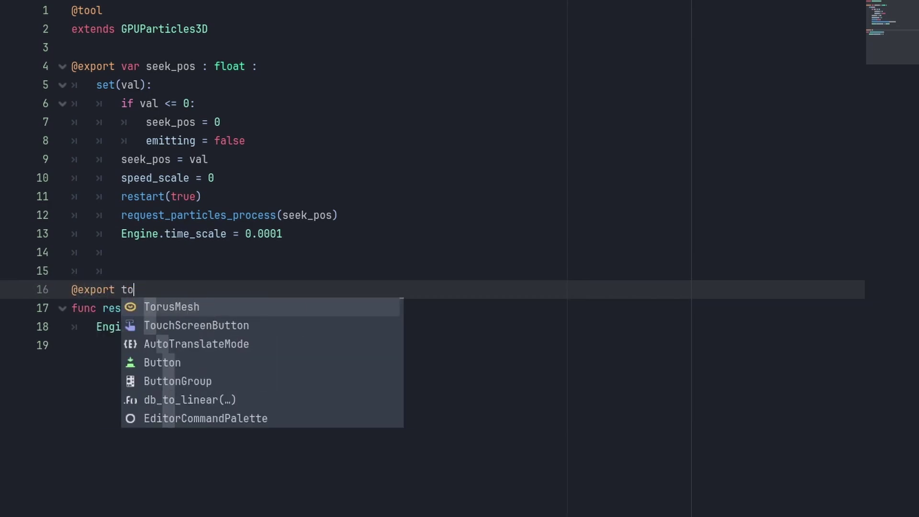
key("BackSpace")
key("BackSpace")
key("BackSpace")
type("_tool")
key("Return")
type("\"Reset Engine Speed")
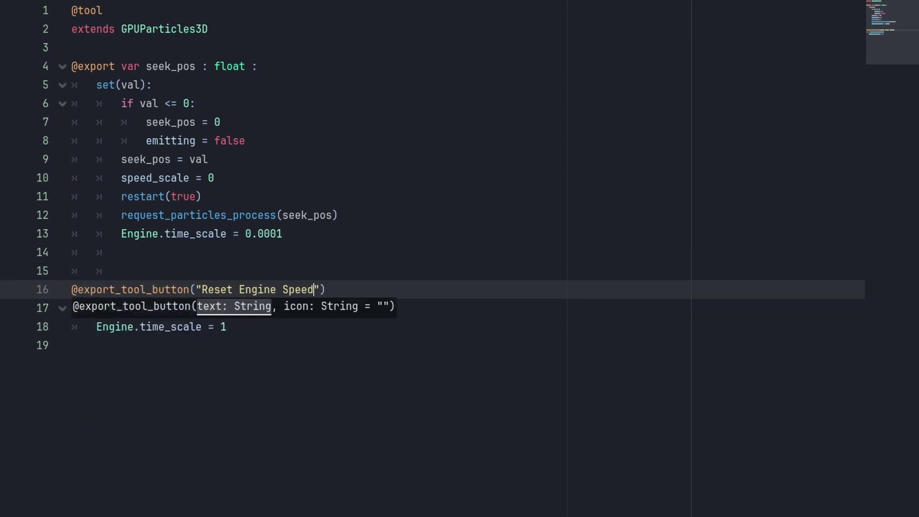
type("\", \"GPUParti")
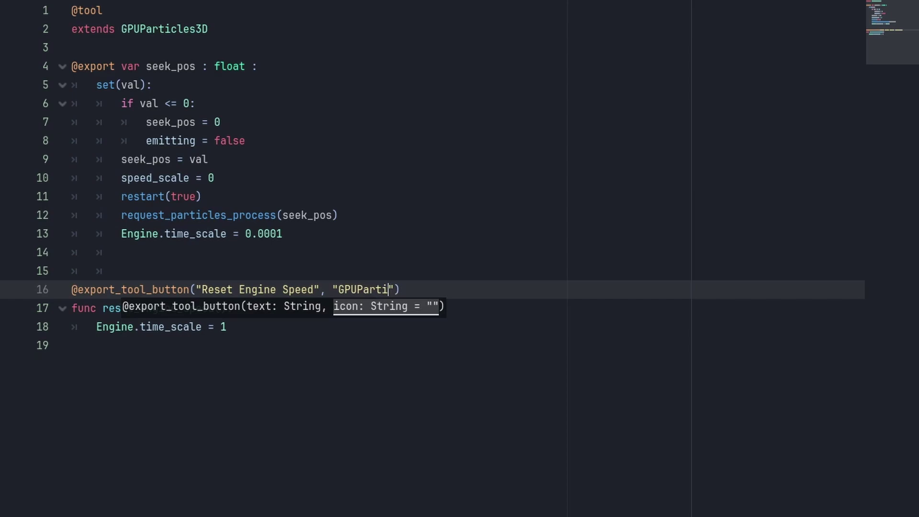
type("cles3D")
key("End")
key("Return")
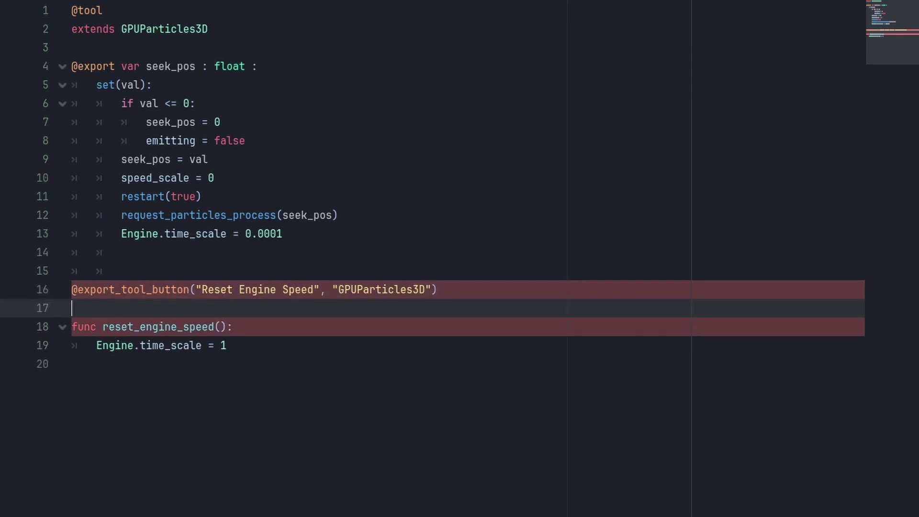
type("reset_engine")
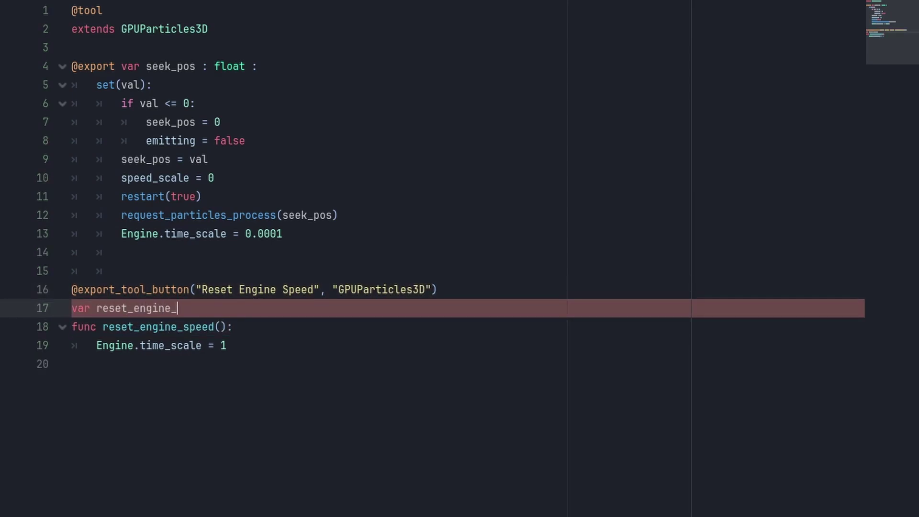
type("_button = reset_e")
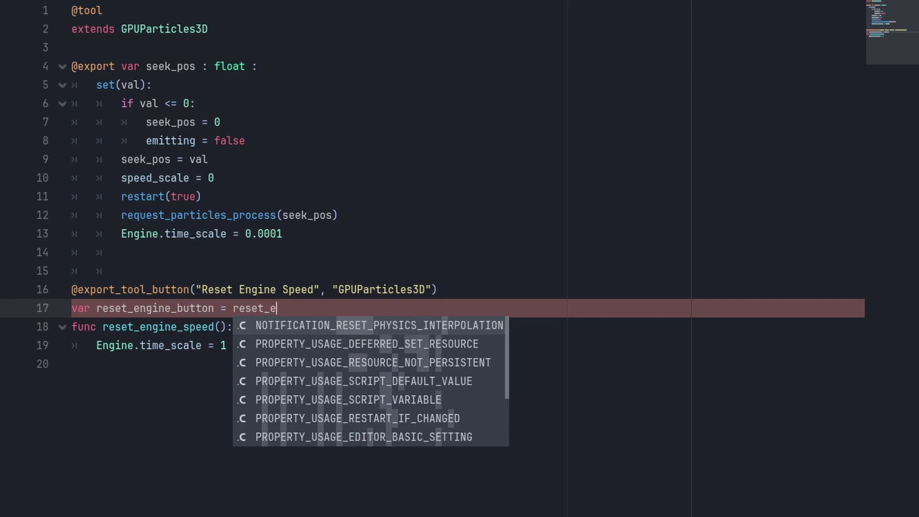
type("ngine_speed")
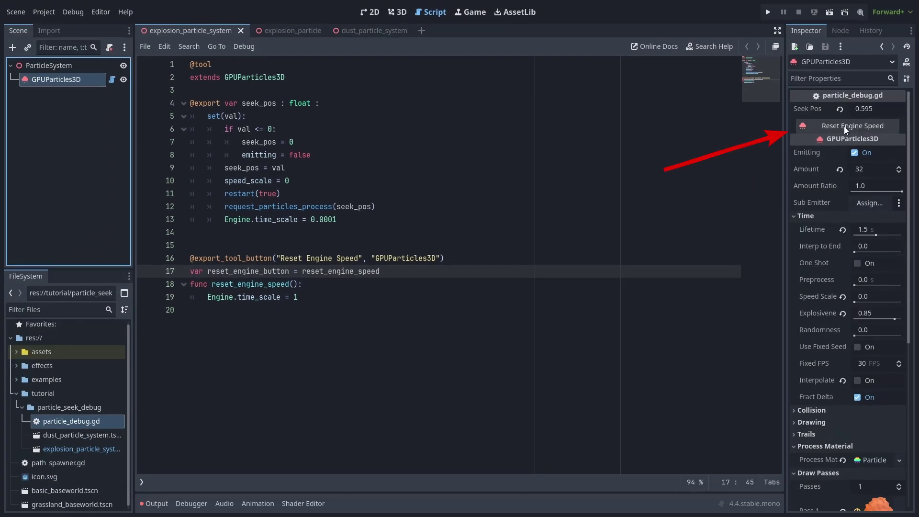
Step: Add print("Reset speed!") to reset_engine_speed and try the Reset Engine Speed button, which errors
left_click(359, 295)
key("Return")
type("print(\"Reset speed!")
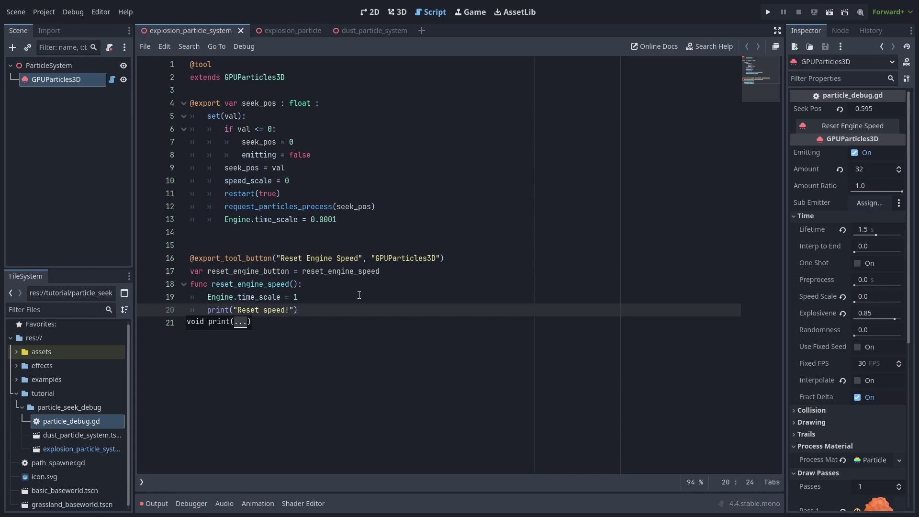
left_click(843, 126)
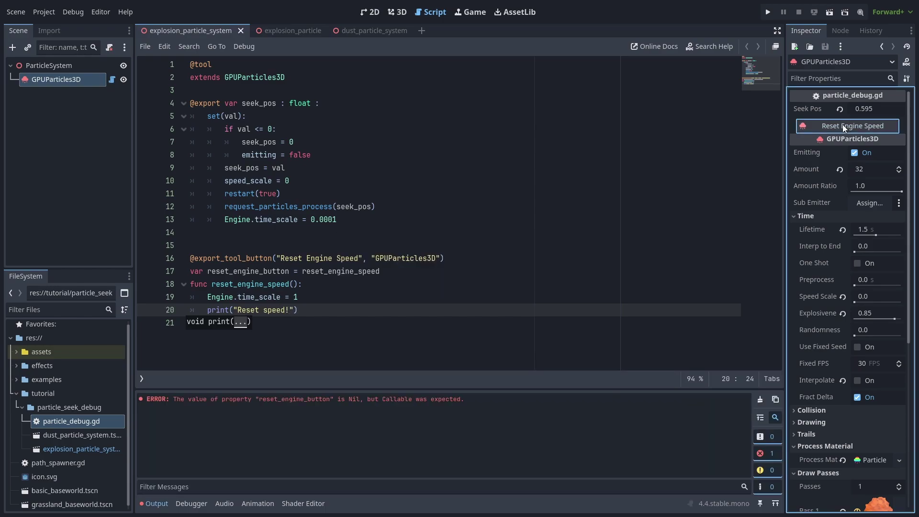
Step: Check the reset_engine_speed and reset_engine_button names, then reload the saved scene
left_click(527, 306)
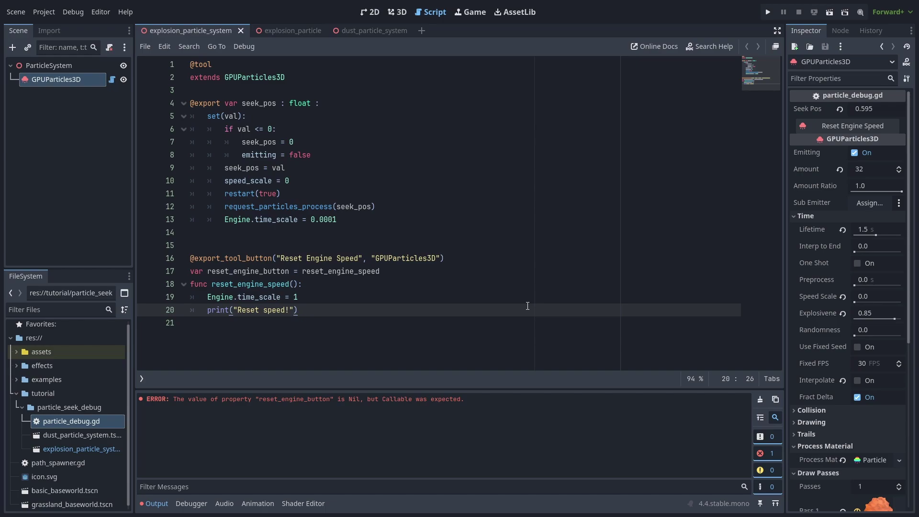
double_click(272, 284)
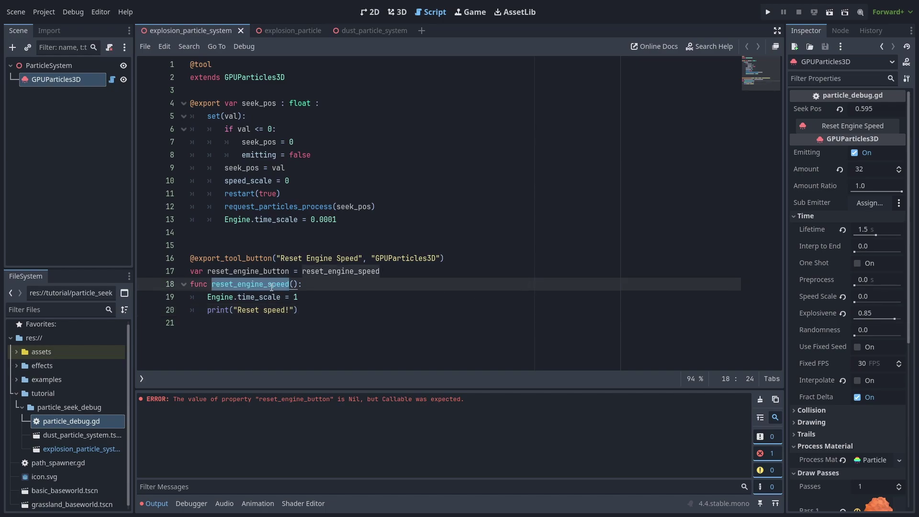
left_click(383, 330)
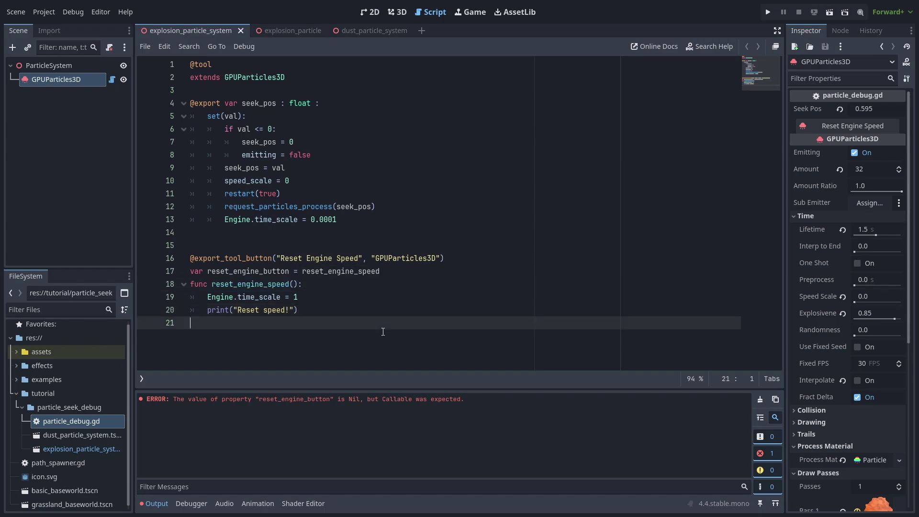
double_click(248, 271)
left_click(16, 13)
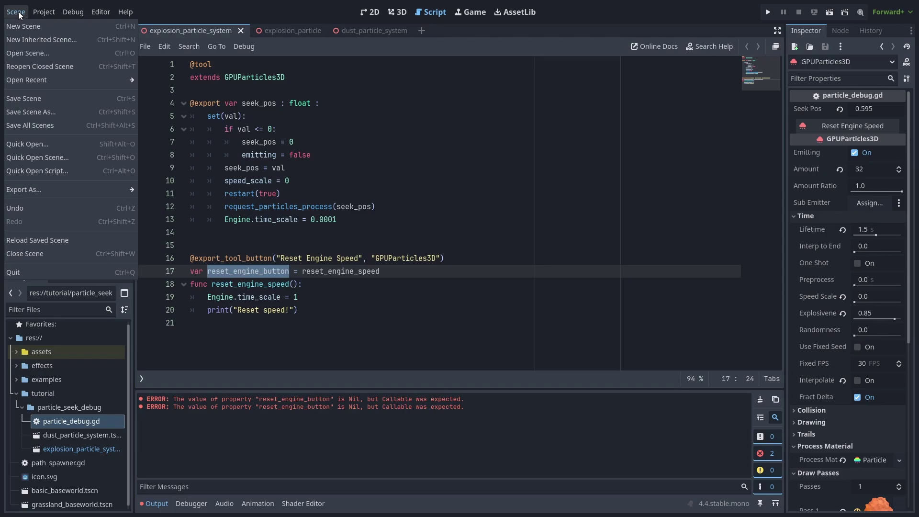
left_click(67, 239)
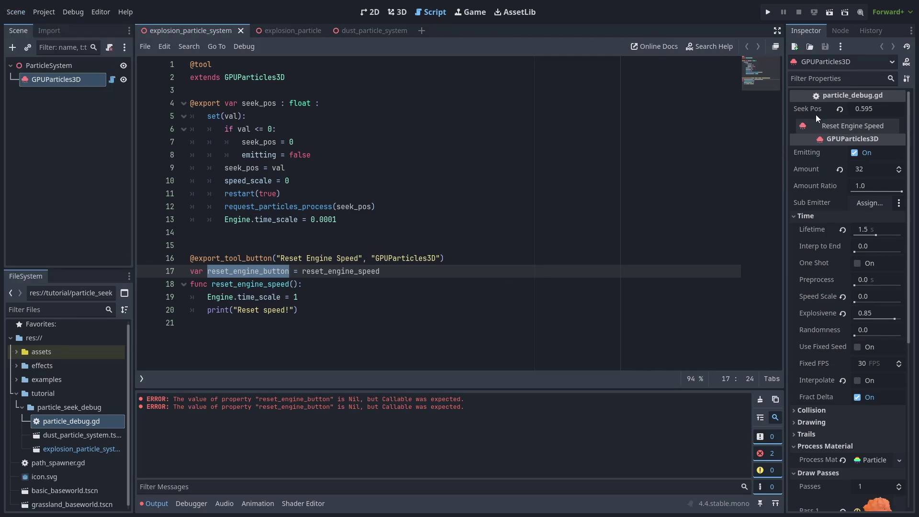
Step: Scrub the explosion to Seek Pos 0.73 and run Reset Engine Speed twice while orbiting
left_click(821, 127)
key("ctrl+F2")
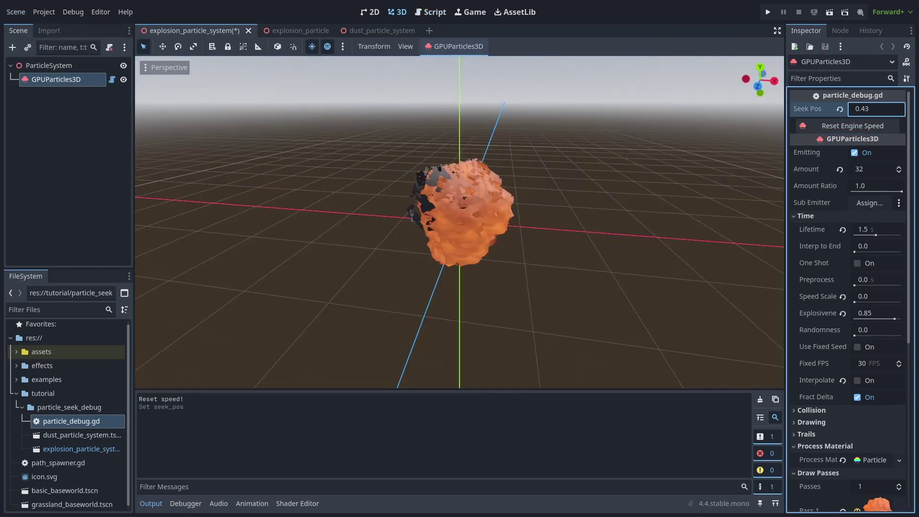
left_click_drag(867, 109, 891, 109)
mouse_move(621, 179)
middle_mouse_down()
mouse_move(497, 184)
mouse_move(584, 189)
middle_mouse_up()
scroll(584, 189, "up", 1)
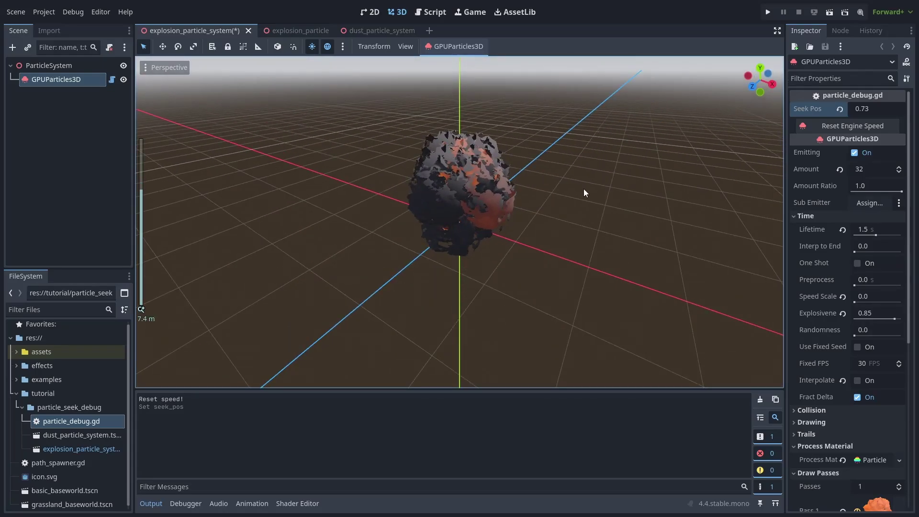
left_click(836, 123)
middle_click_drag(655, 168, 495, 205)
scroll(495, 205, "up", 2)
type("@export var reset_spe")
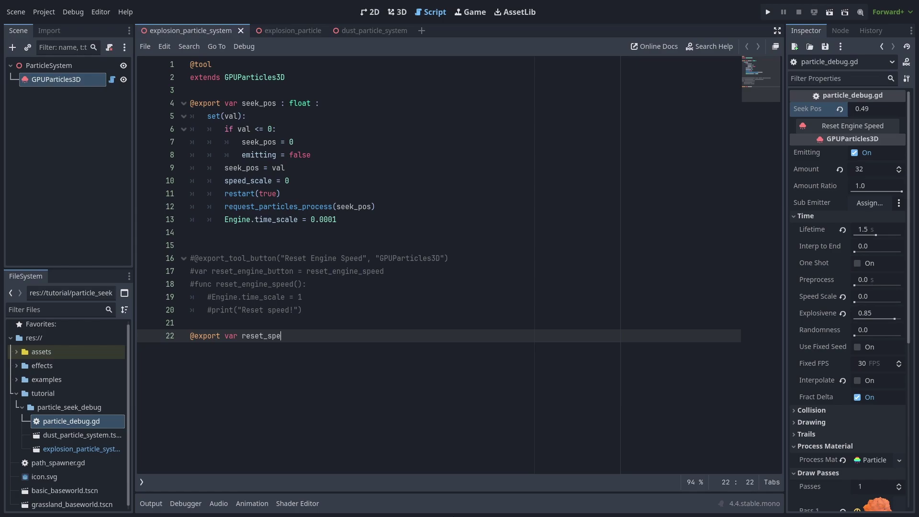
type("ed : bool :")
Step: Add a reset_speed bool whose setter restores time scale 1 and prints, then reload and edit Seek Pos
key("Return")
key("Return")
type("Engine")
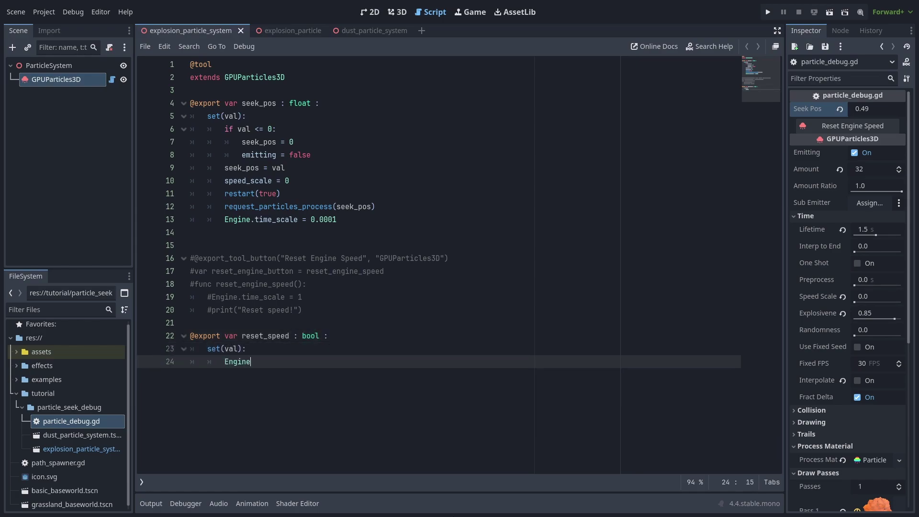
type(".time_scale = 1")
key("Return")
type("print(\"Also reset\") speed!\")")
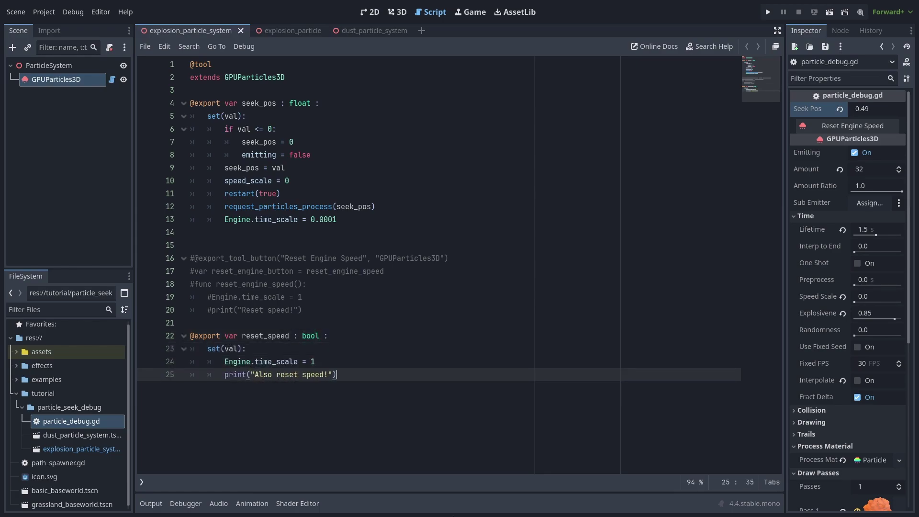
left_click(16, 12)
left_click(43, 237)
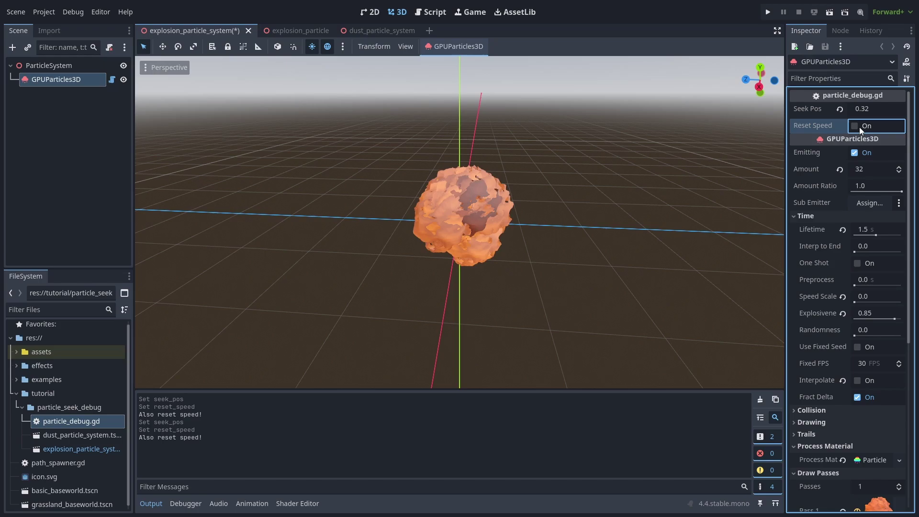
left_click(862, 110)
type("0.77")
key("Return")
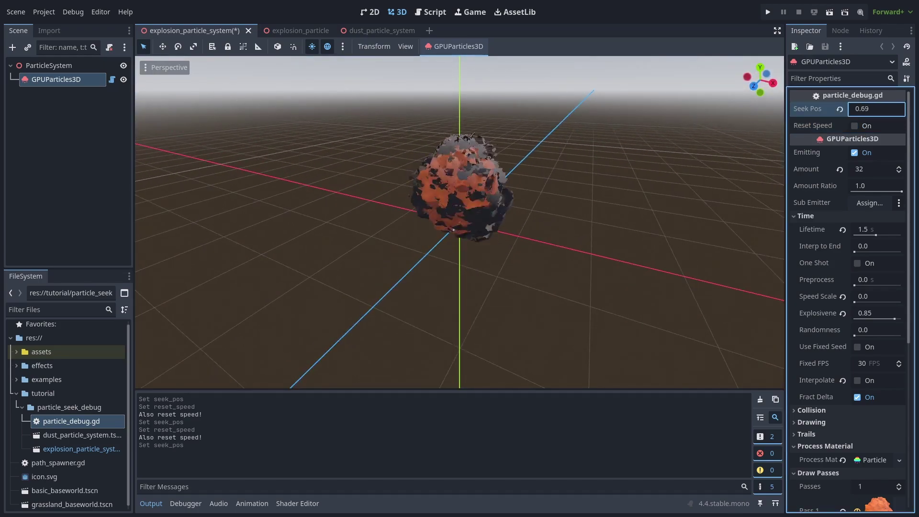
Step: Save the script and reset Seek Pos to zero in the 3D view
key("ctrl+F3")
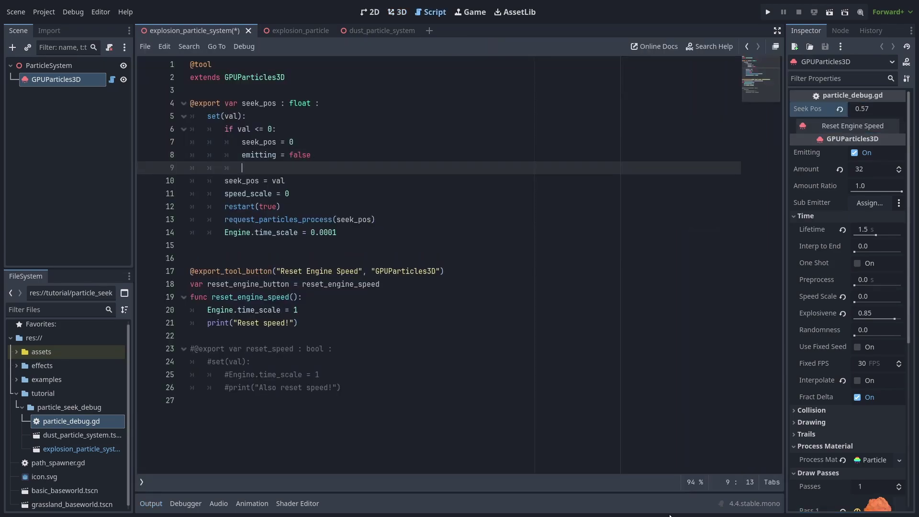
key("ctrl+s")
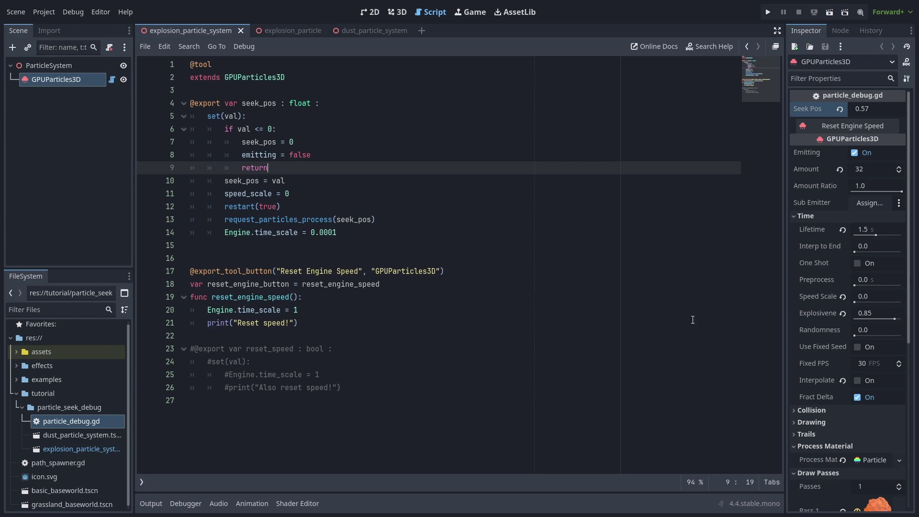
left_click(399, 12)
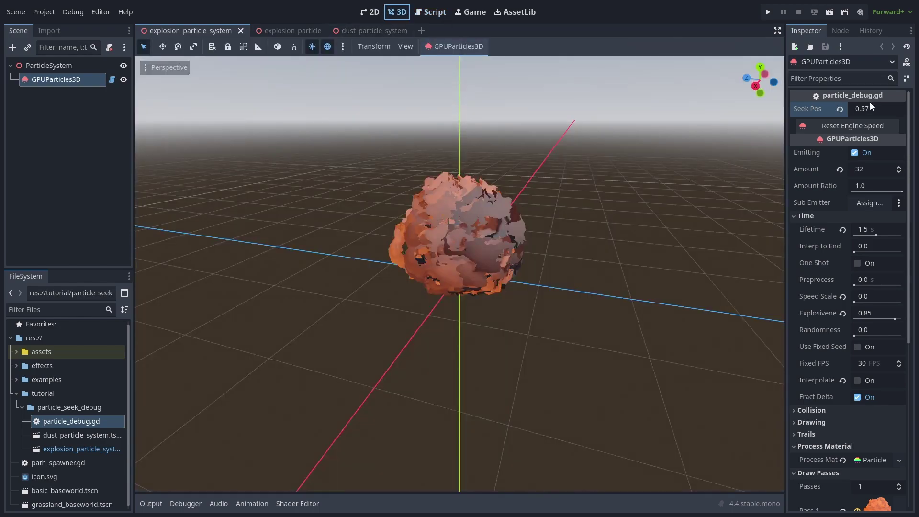
left_click(839, 108)
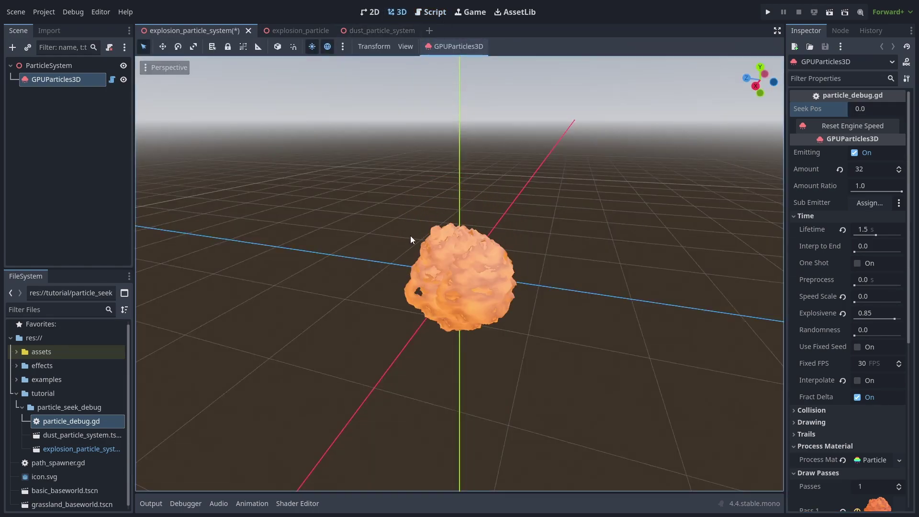
Step: Add restart(true) above emitting = false and Engine.time_scale = 1 below it
left_click(114, 79)
left_click(346, 159)
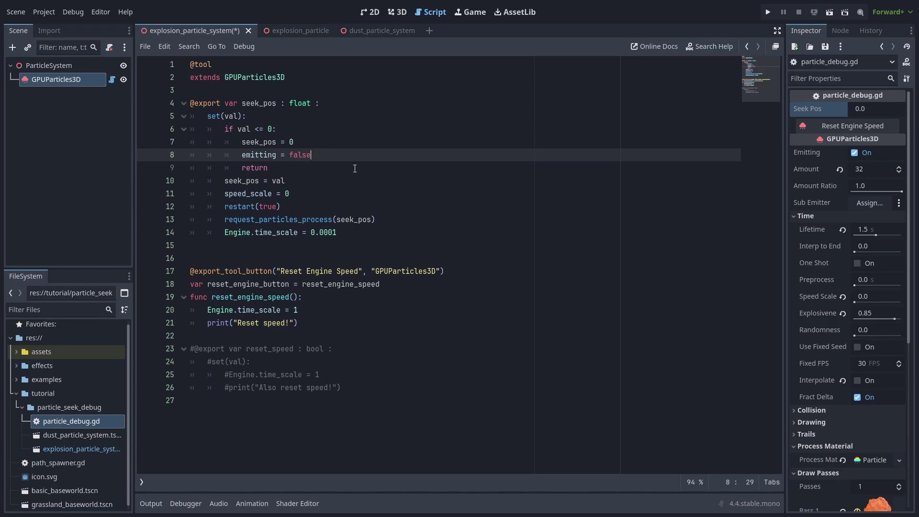
key("Return")
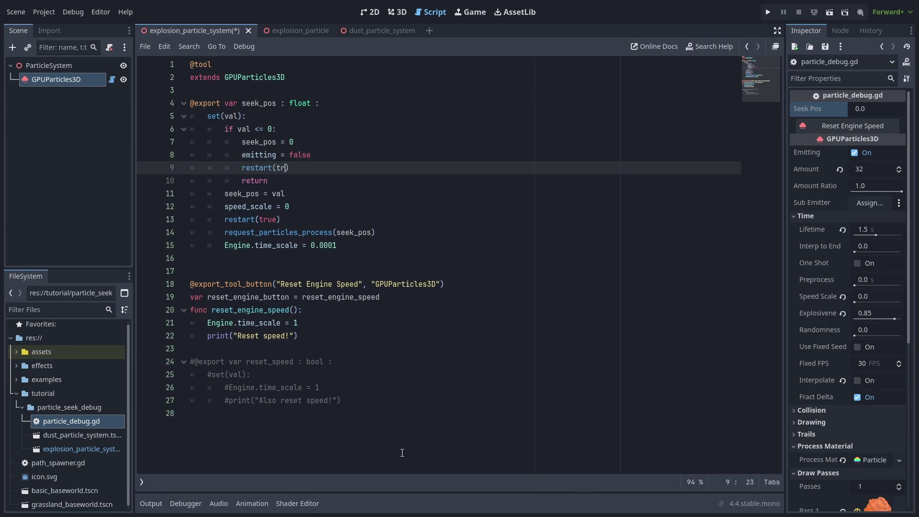
key("alt+Up")
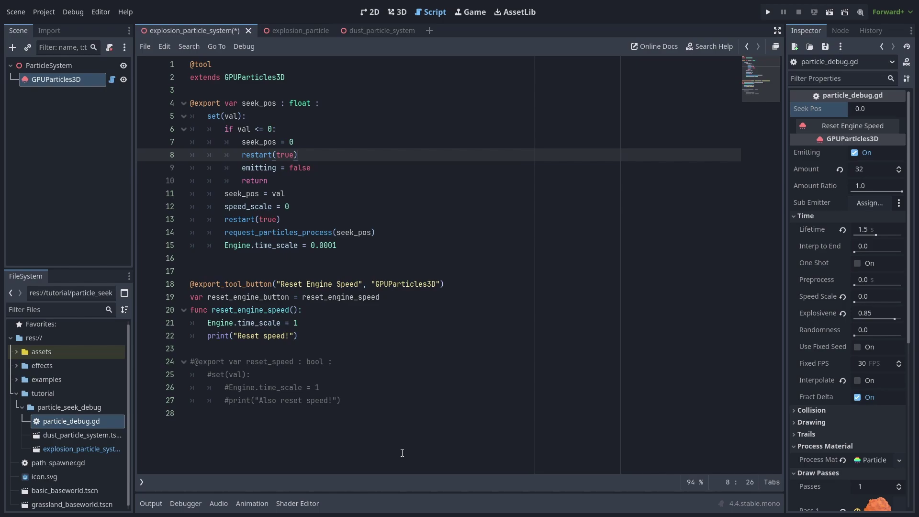
key("Down")
key("Return")
type("Engine.time_scale = 1")
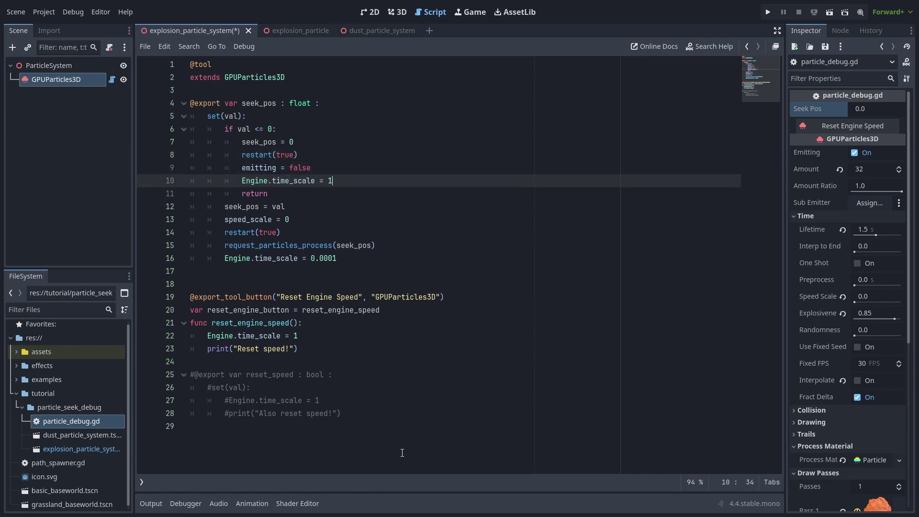
Step: Save particle_debug.gd and enter a new Seek Pos value in the 3D view's Inspector
key("ctrl+s")
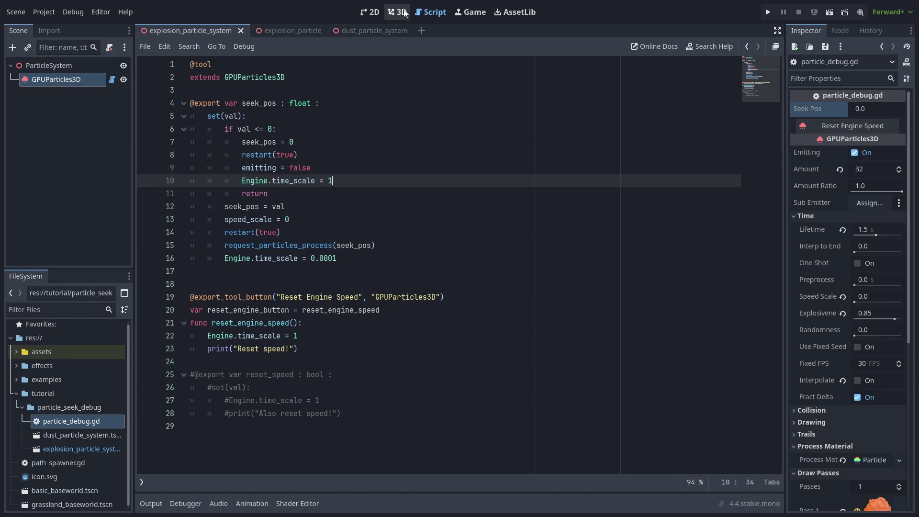
left_click(398, 11)
left_click(861, 105)
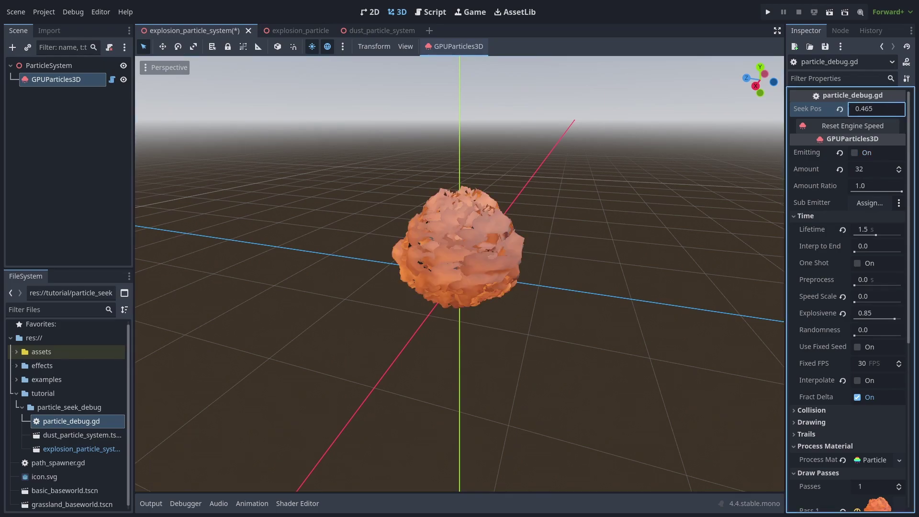
key("Return")
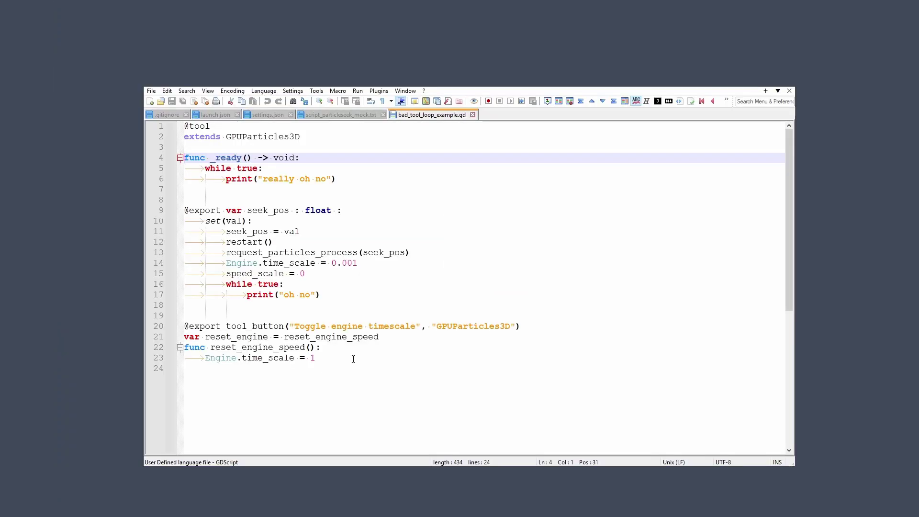
Step: Comment out lines 4–23 of bad_tool_loop_example.gd in Notepad++
left_click_drag(323, 367, 178, 159)
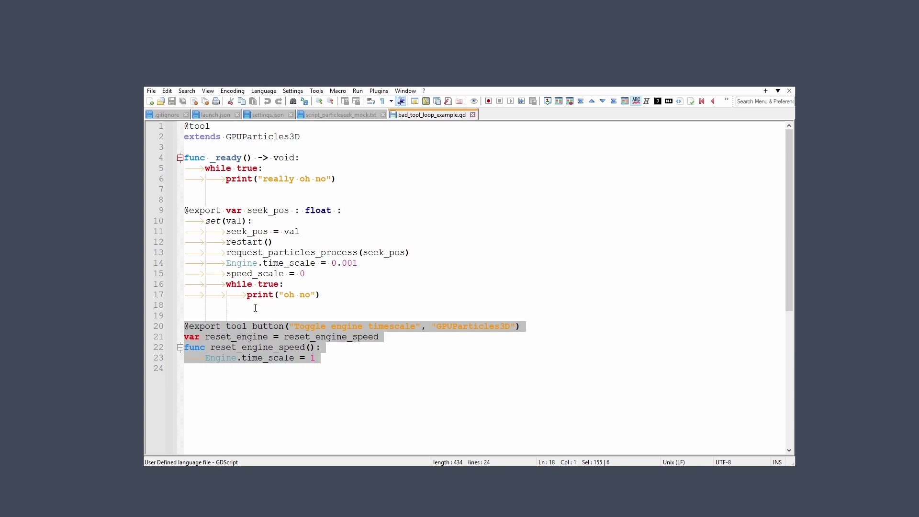
key("ctrl+k")
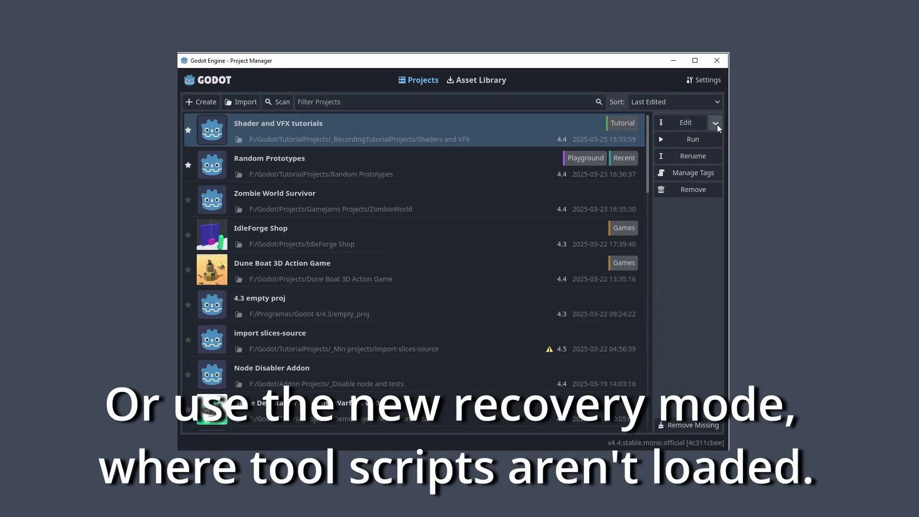
Step: Open the tutorials project in recovery mode, delete the endless while loop, and reload the editor
left_click(717, 124)
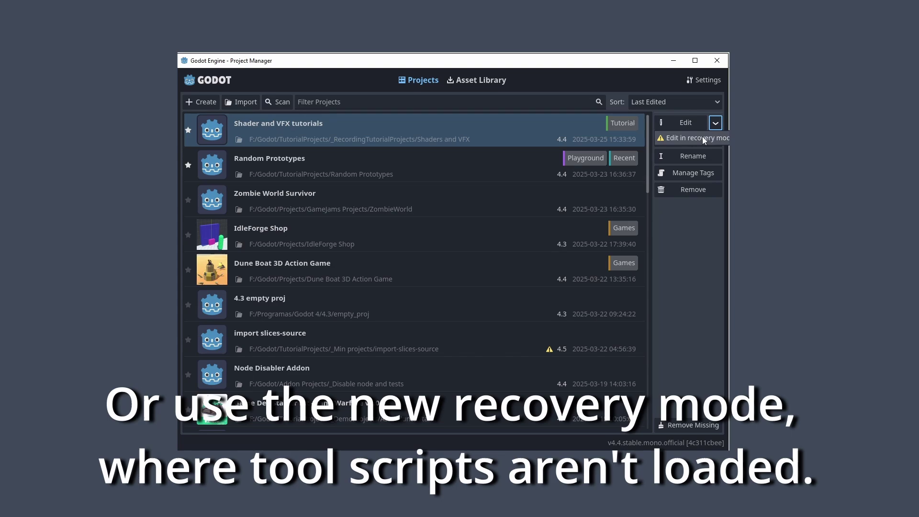
left_click(702, 137)
left_click(317, 344)
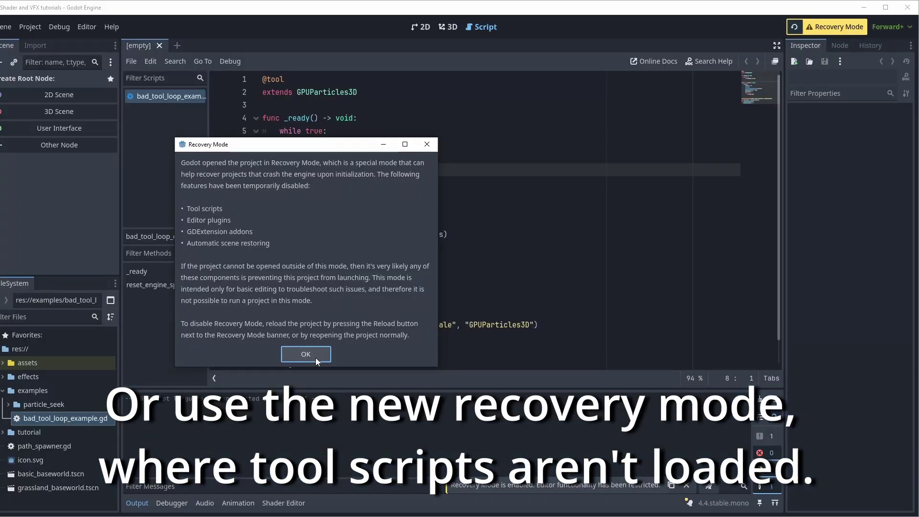
left_click(306, 354)
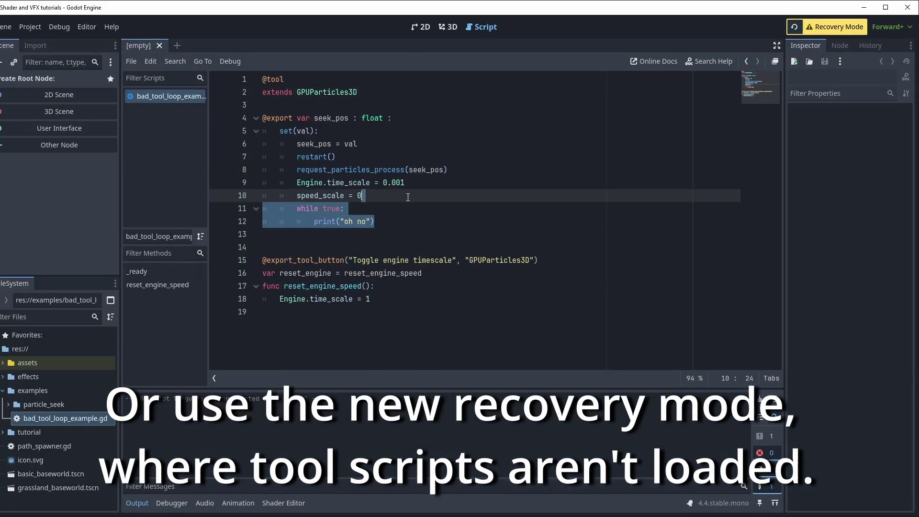
key("BackSpace")
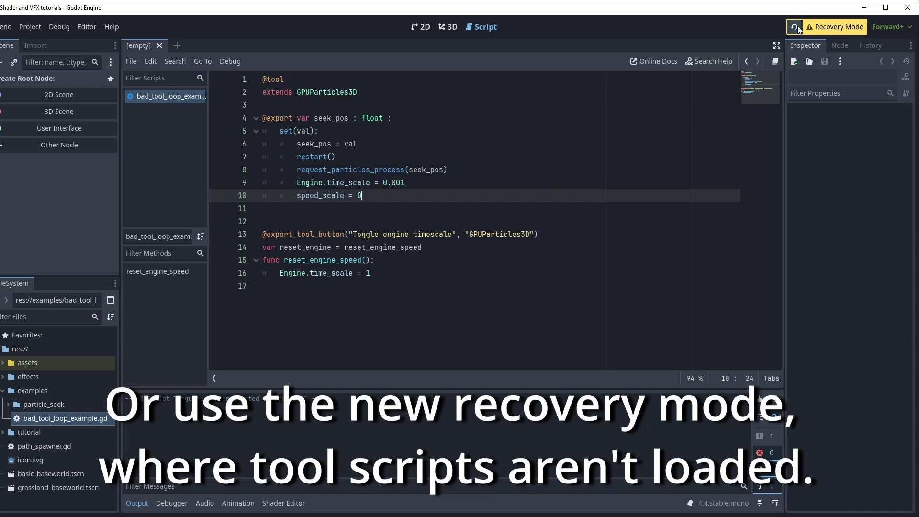
left_click(793, 27)
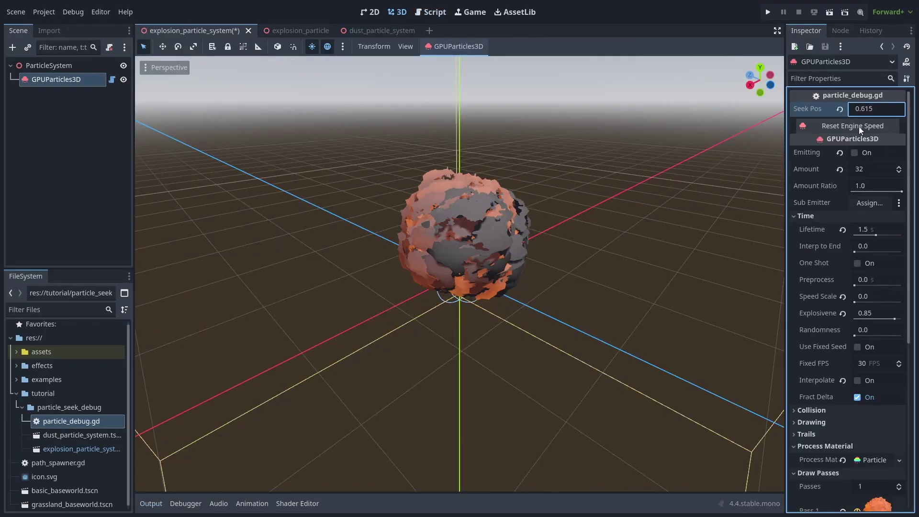
Step: Rewind the explosion to its start, then scrub Seek Pos forward to about 1.135 for grey smoke
mouse_move(650, 239)
middle_mouse_down()
mouse_move(470, 255)
mouse_move(632, 246)
middle_mouse_up()
left_click_drag(865, 114, 871, 120)
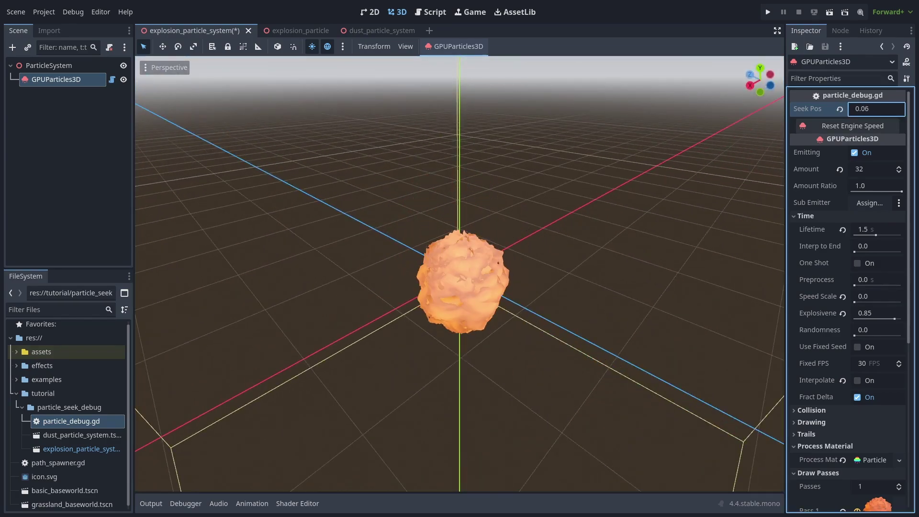
mouse_move(677, 239)
middle_mouse_down()
mouse_move(565, 240)
mouse_move(668, 179)
middle_mouse_up()
left_click_drag(870, 107, 875, 109)
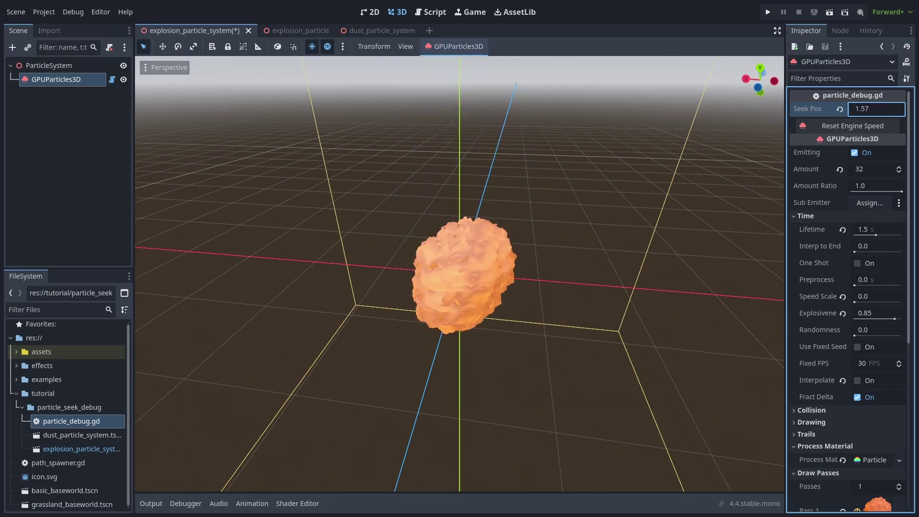
left_click_drag(875, 108, 857, 125)
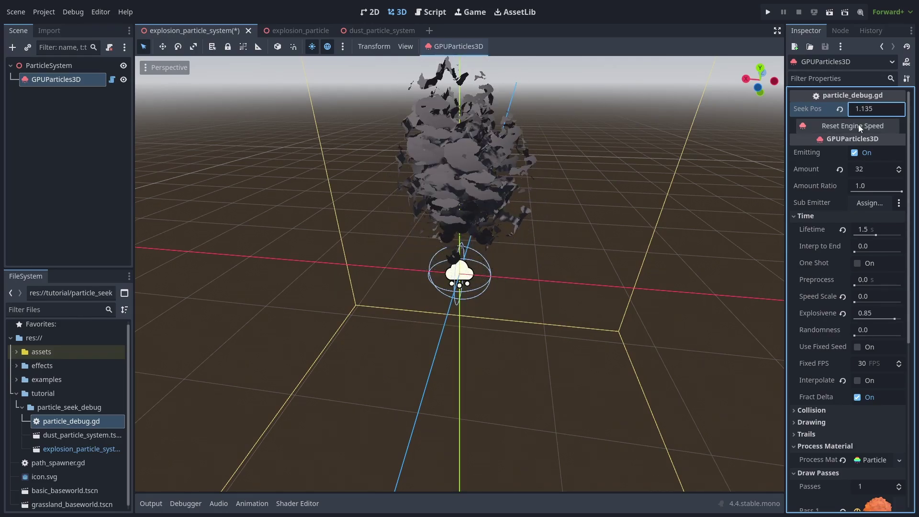